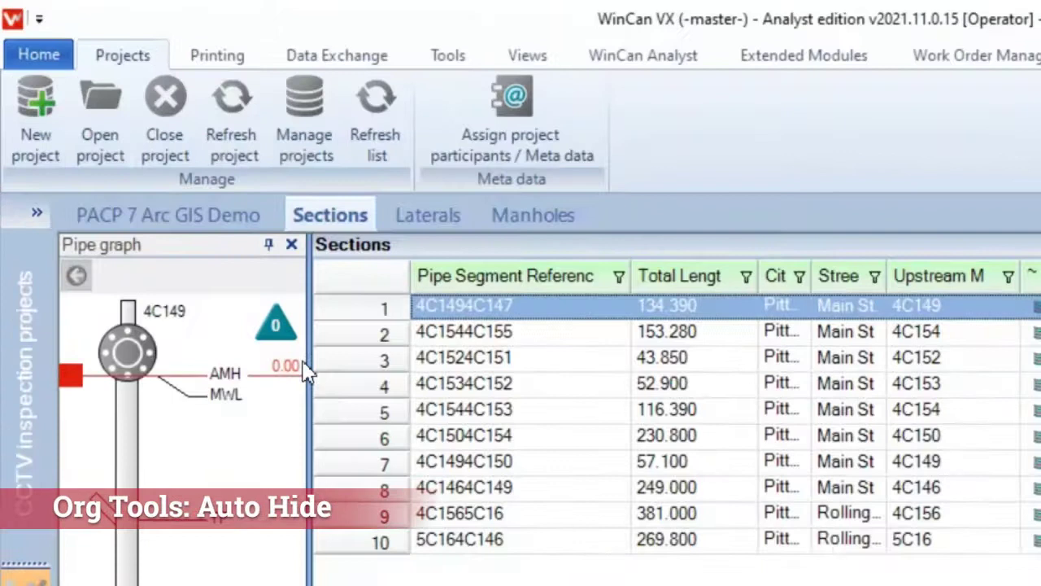
Auto-hide the Pipe graph panel, browse sections 5C164C146 and 4C1544C153, then slide it back out
{"action": "left_click", "coordinate": [269, 246]}
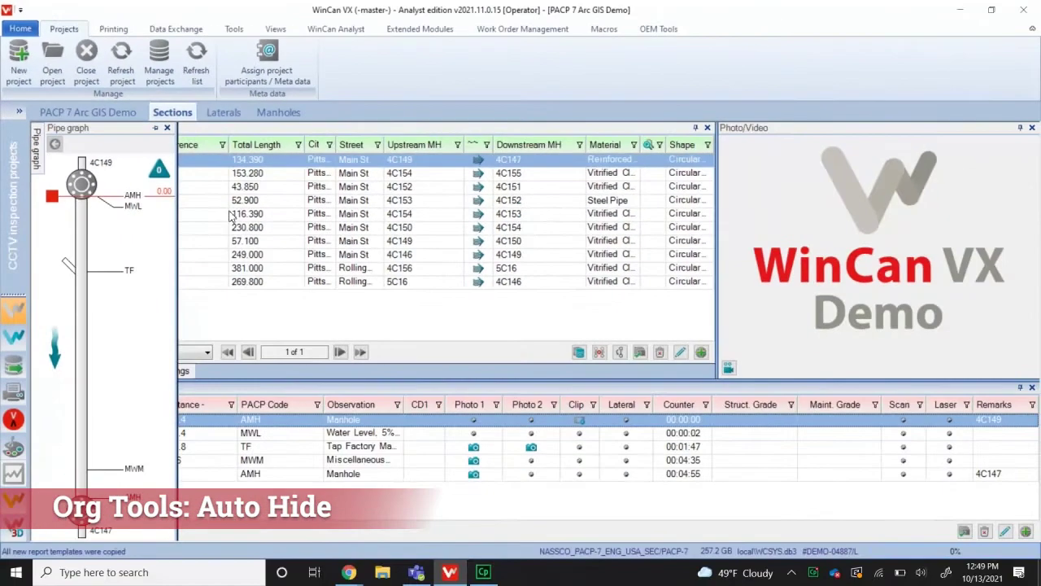
{"action": "left_click", "coordinate": [292, 283]}
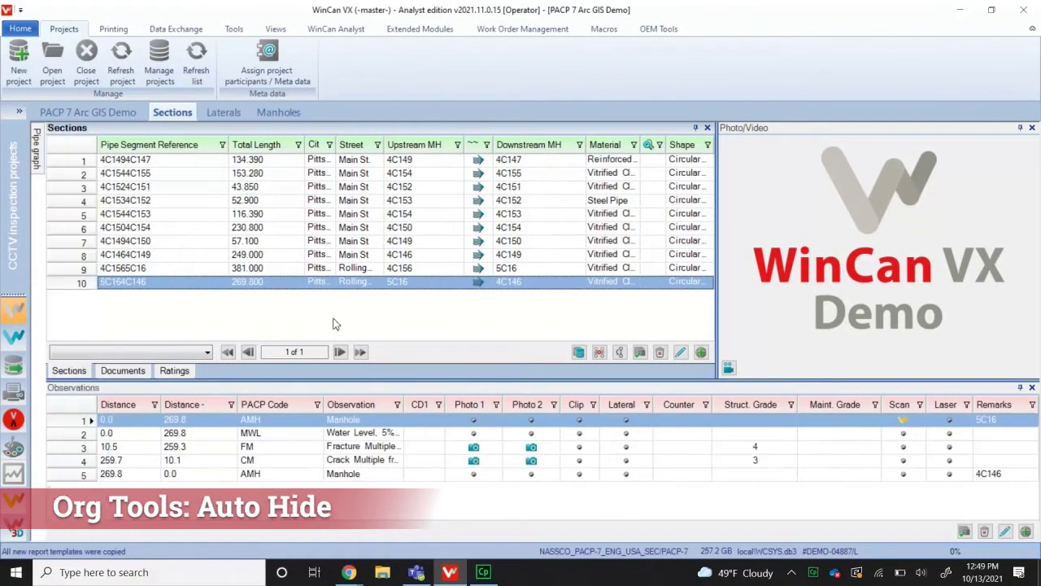
{"action": "left_click", "coordinate": [336, 449]}
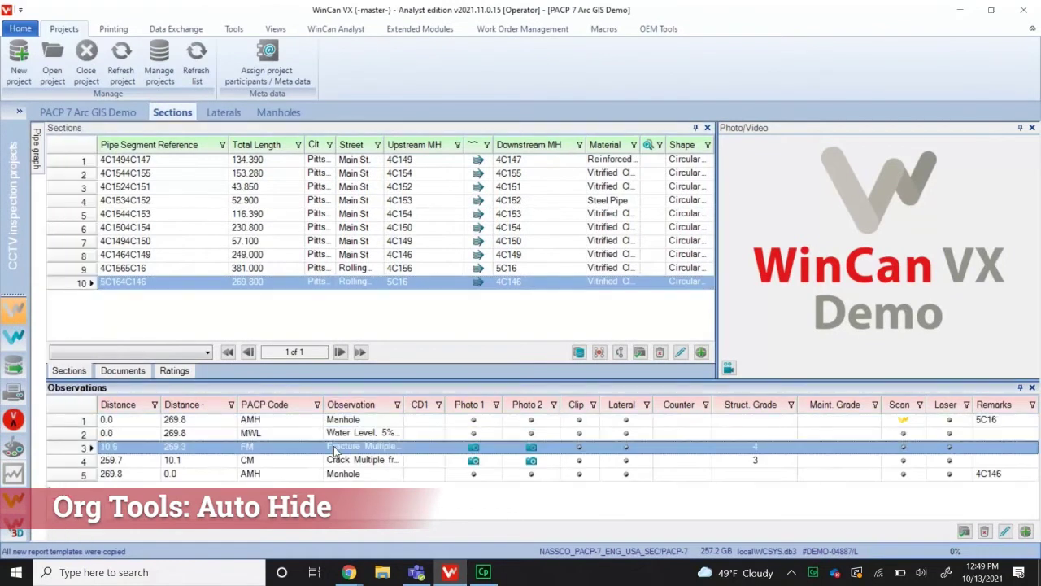
{"action": "left_click", "coordinate": [416, 214]}
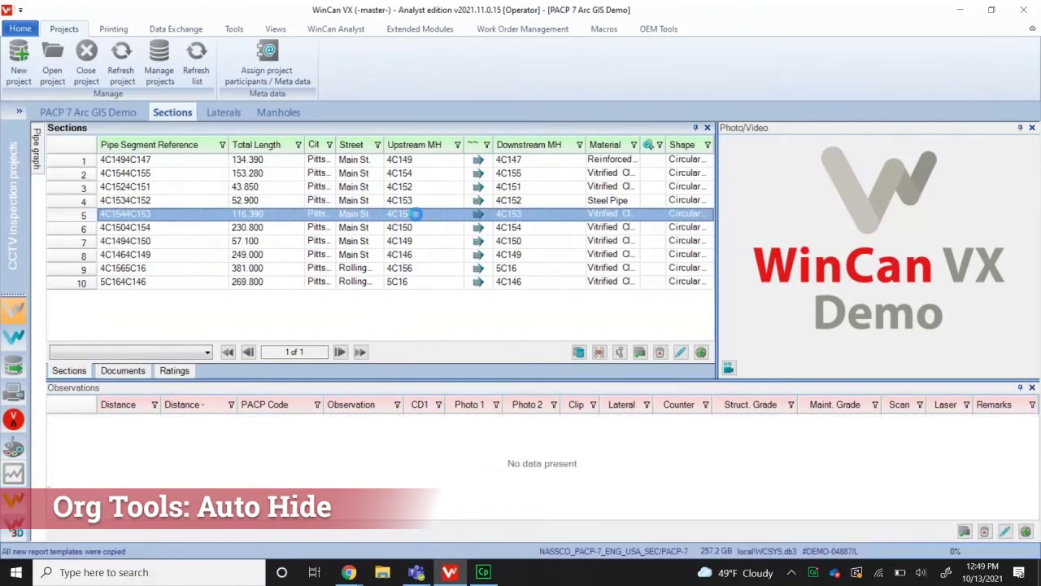
{"action": "left_click", "coordinate": [37, 138]}
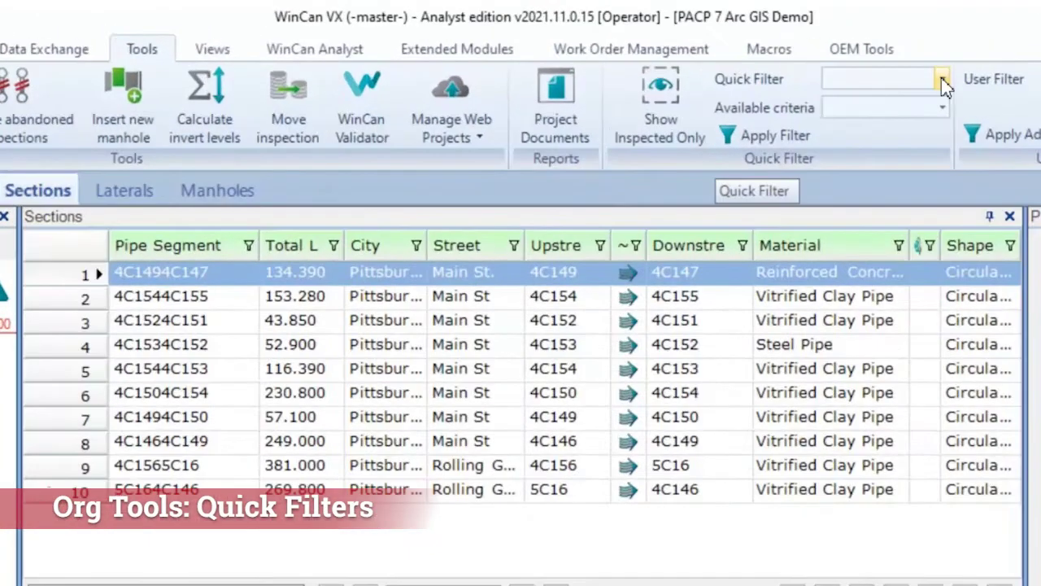
Quick-filter the sections to Material 'sp', then remove the filter to show all ten again
{"action": "left_click", "coordinate": [942, 78]}
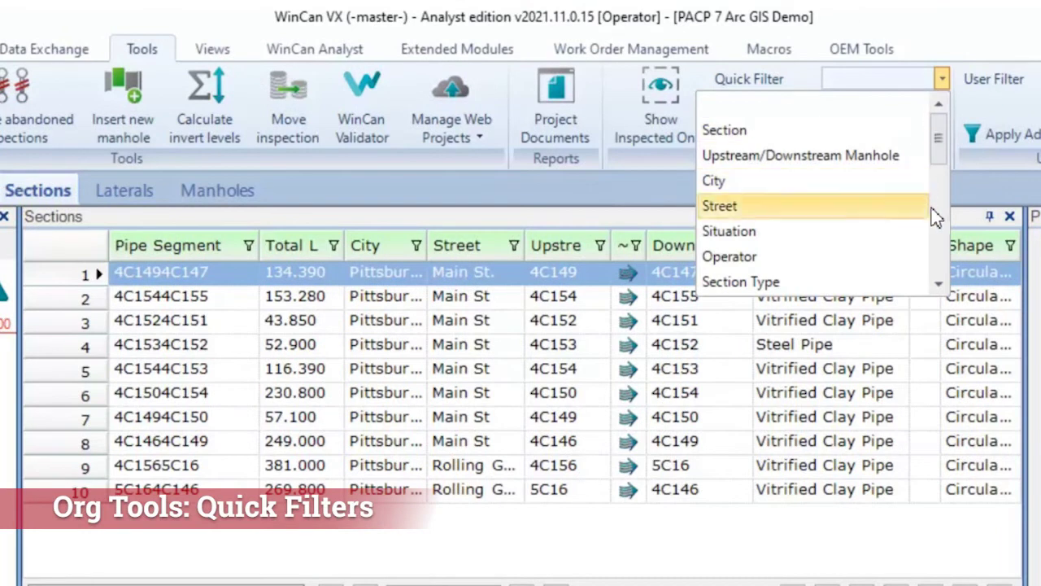
{"action": "scroll", "coordinate": [943, 222], "scroll_direction": "down", "scroll_amount": 3}
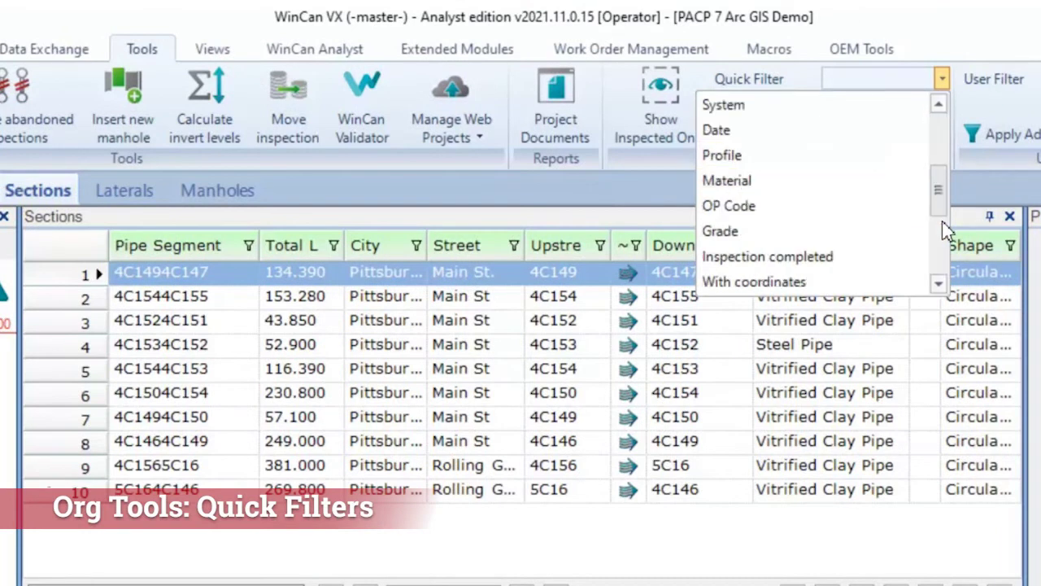
{"action": "left_click", "coordinate": [873, 184]}
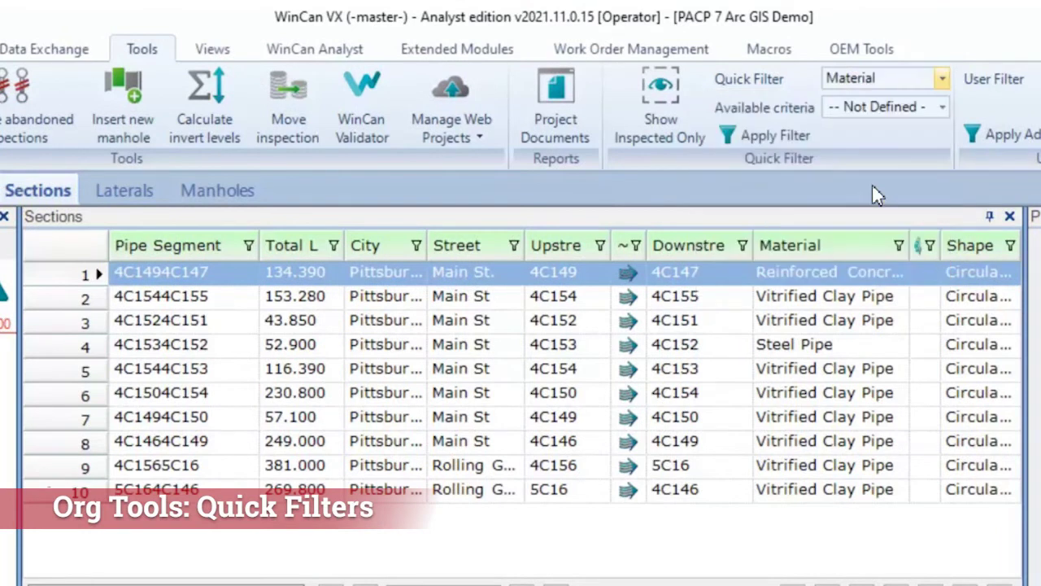
{"action": "left_click", "coordinate": [942, 108]}
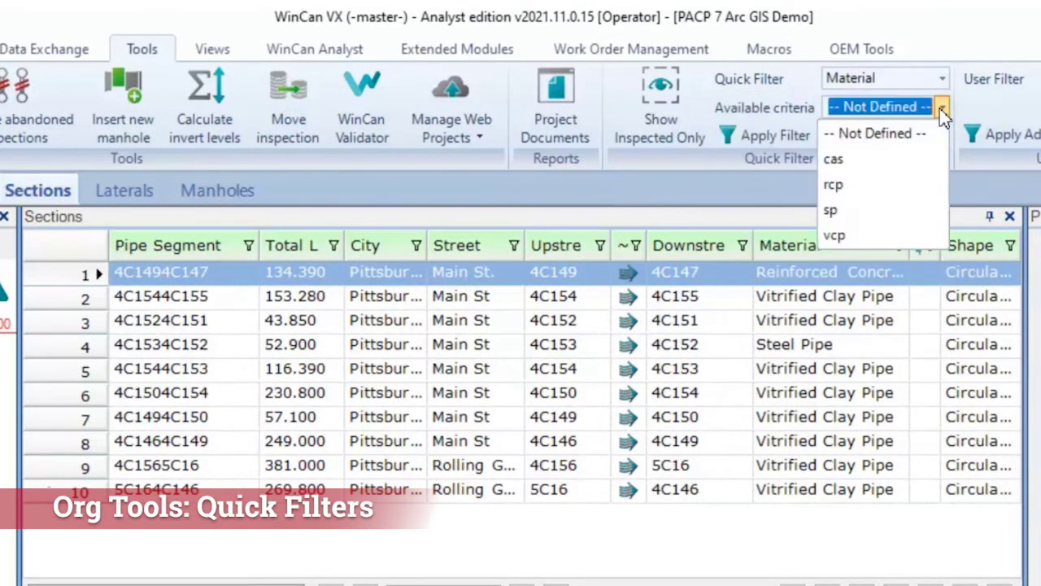
{"action": "left_click", "coordinate": [863, 209]}
{"action": "left_click", "coordinate": [778, 138]}
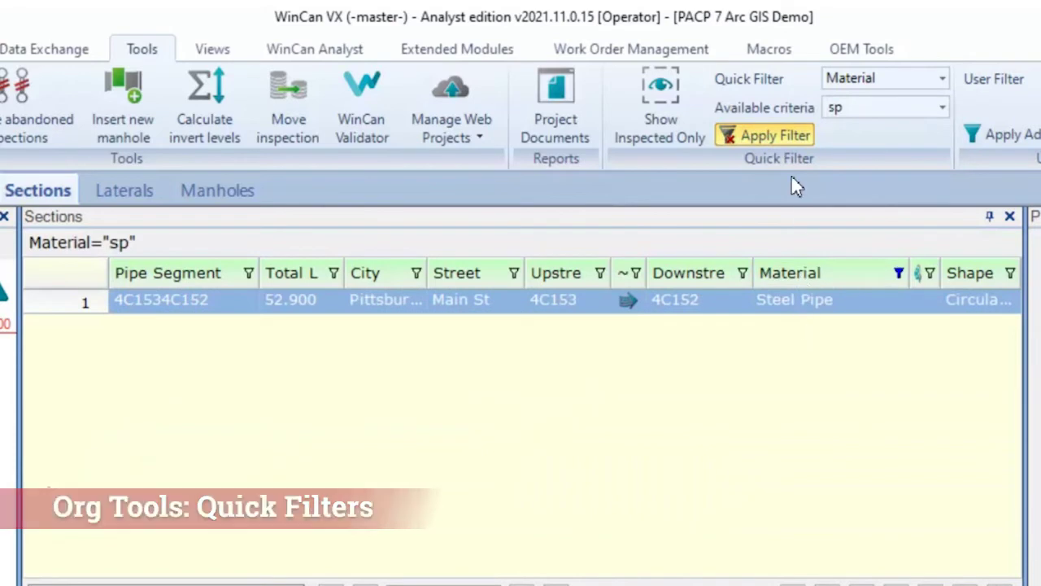
{"action": "left_click", "coordinate": [801, 149]}
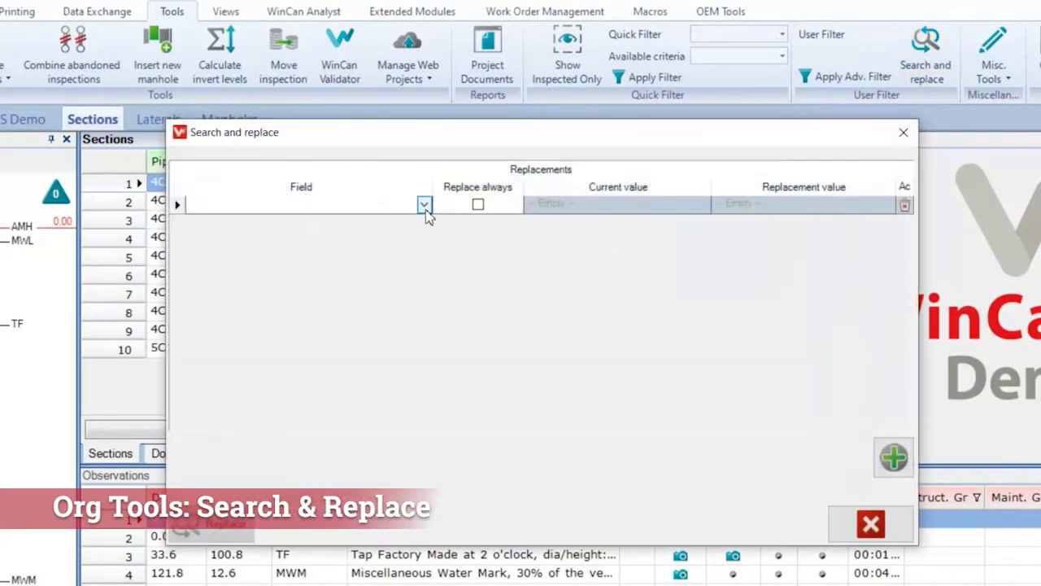
Create a Search and Replace rule: Material Brick → Cast Iron, and add a blank row
{"action": "left_click", "coordinate": [425, 206]}
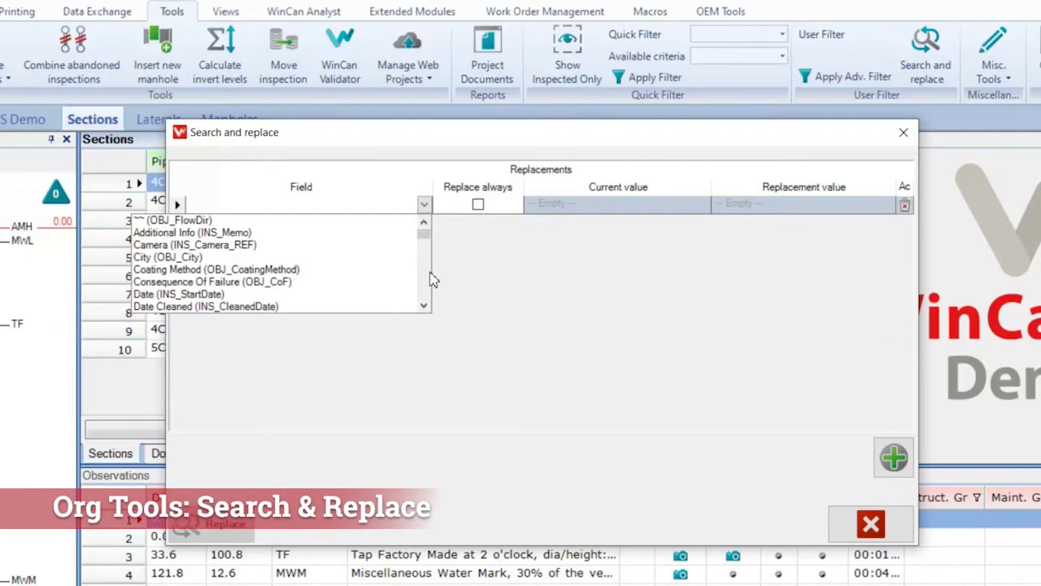
{"action": "scroll", "coordinate": [434, 291], "scroll_direction": "down", "scroll_amount": 3}
{"action": "scroll", "coordinate": [434, 292], "scroll_direction": "down", "scroll_amount": 3}
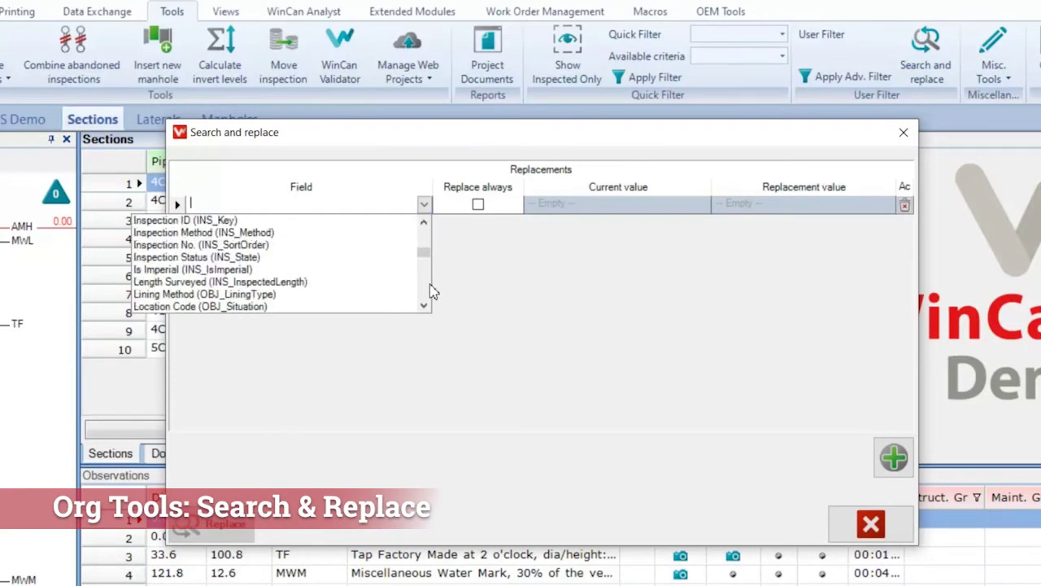
{"action": "scroll", "coordinate": [434, 291], "scroll_direction": "down", "scroll_amount": 3}
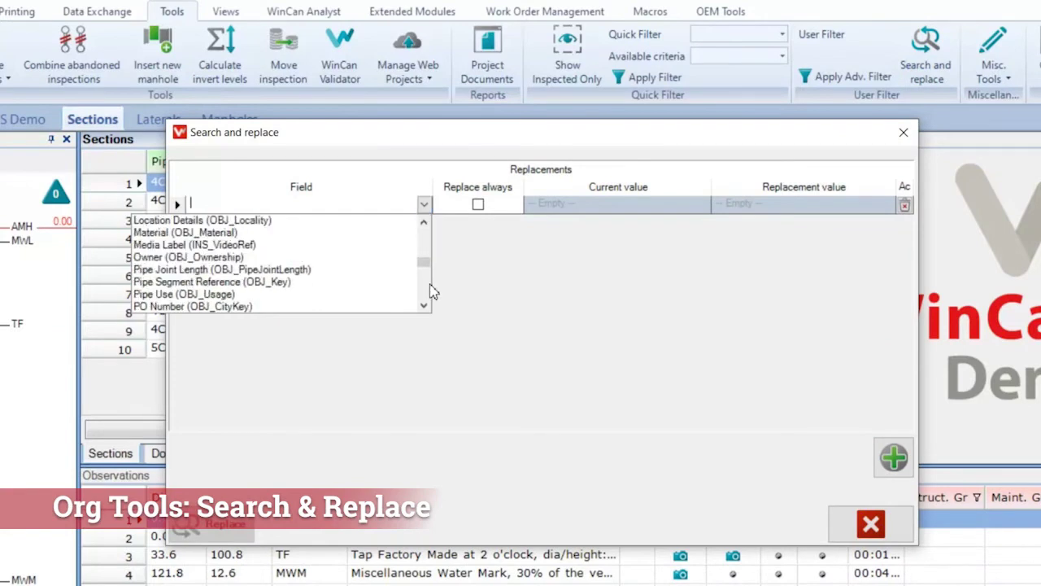
{"action": "left_click", "coordinate": [313, 233]}
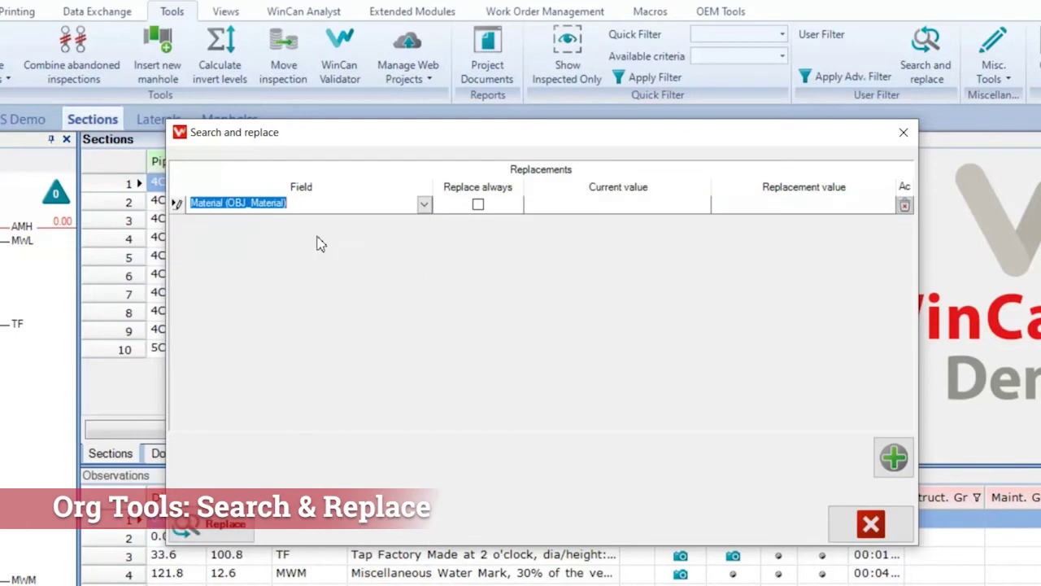
{"action": "left_click", "coordinate": [698, 209]}
{"action": "left_click", "coordinate": [642, 256]}
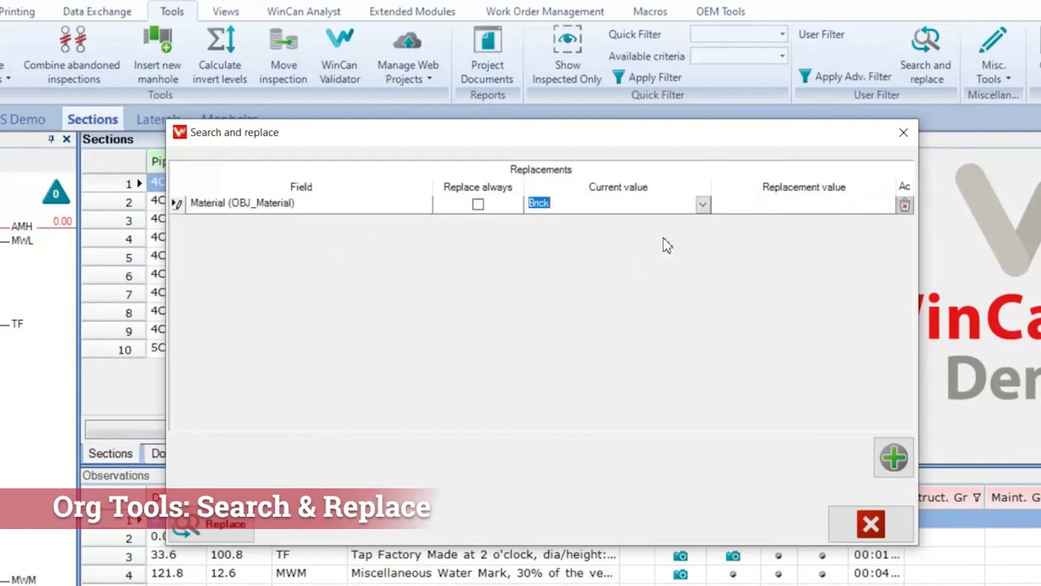
{"action": "left_click", "coordinate": [887, 205]}
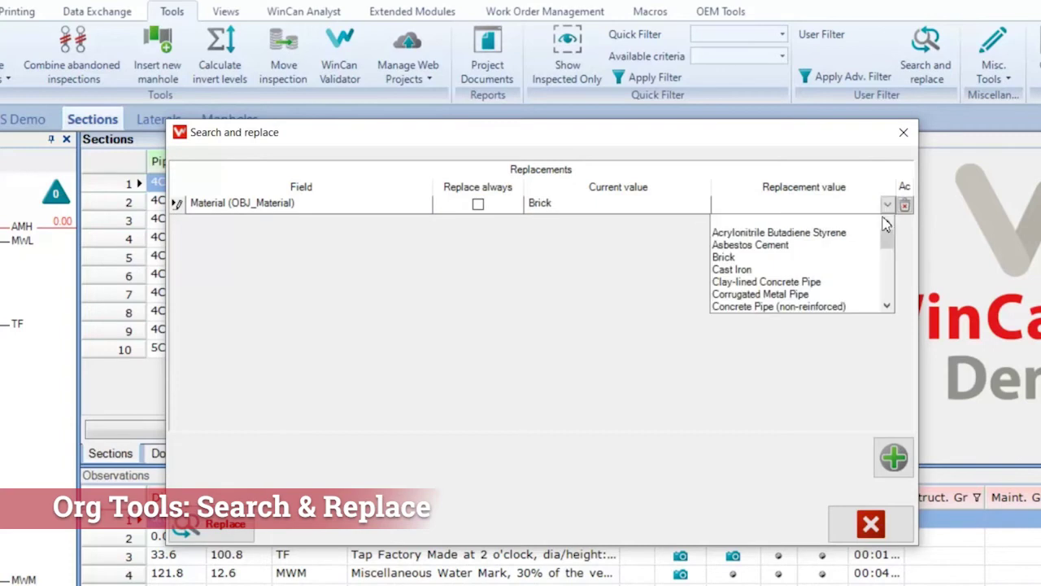
{"action": "left_click", "coordinate": [855, 272]}
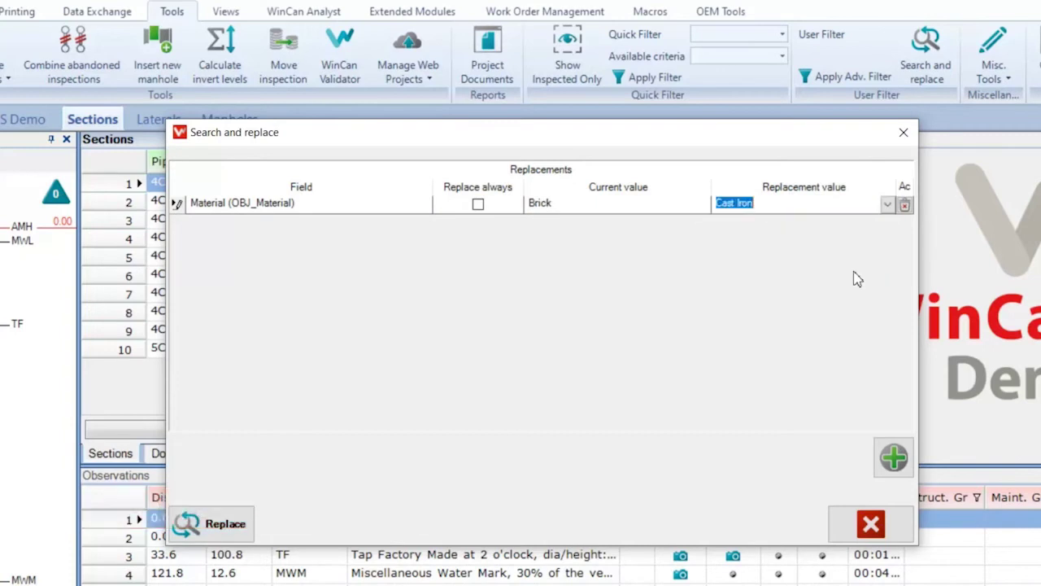
{"action": "left_click", "coordinate": [894, 457]}
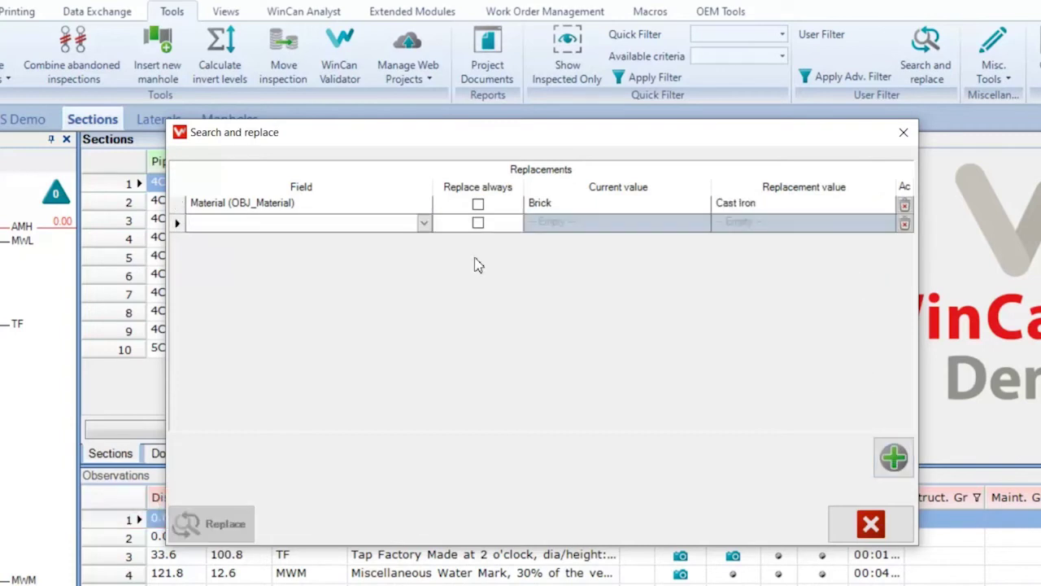
Fill the second row as Shape Oval → Circular and close Search and Replace
{"action": "left_click", "coordinate": [430, 231]}
{"action": "scroll", "coordinate": [424, 307], "scroll_direction": "down", "scroll_amount": 3}
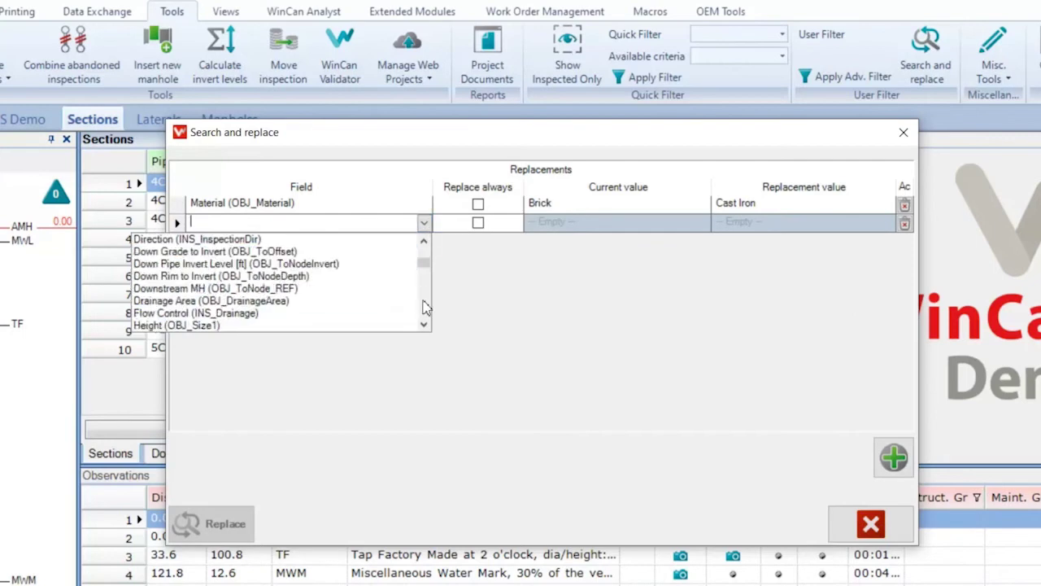
{"action": "scroll", "coordinate": [424, 308], "scroll_direction": "down", "scroll_amount": 3}
{"action": "scroll", "coordinate": [423, 308], "scroll_direction": "down", "scroll_amount": 3}
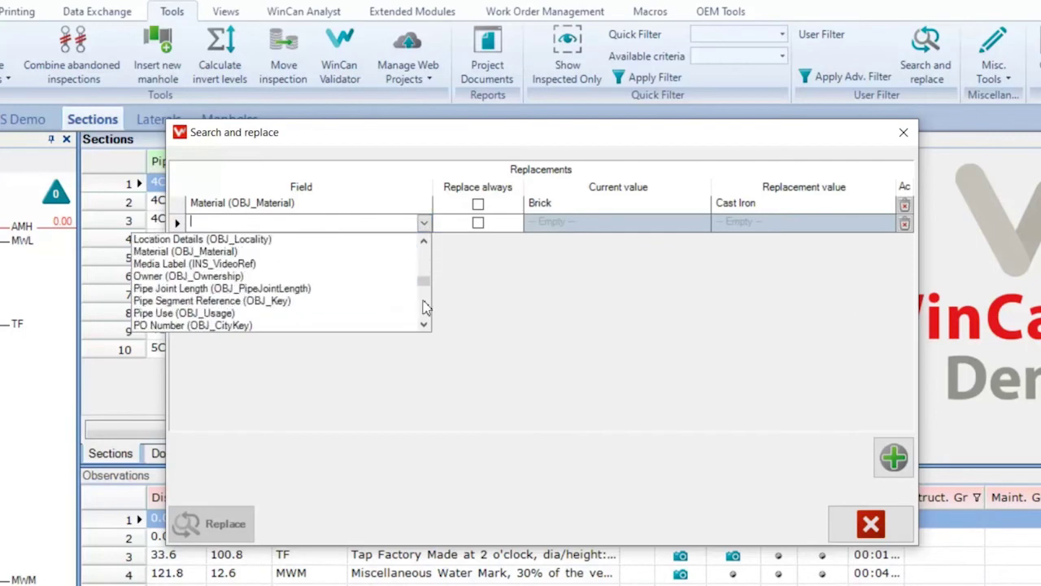
{"action": "scroll", "coordinate": [424, 308], "scroll_direction": "down", "scroll_amount": 3}
{"action": "scroll", "coordinate": [427, 309], "scroll_direction": "down", "scroll_amount": 3}
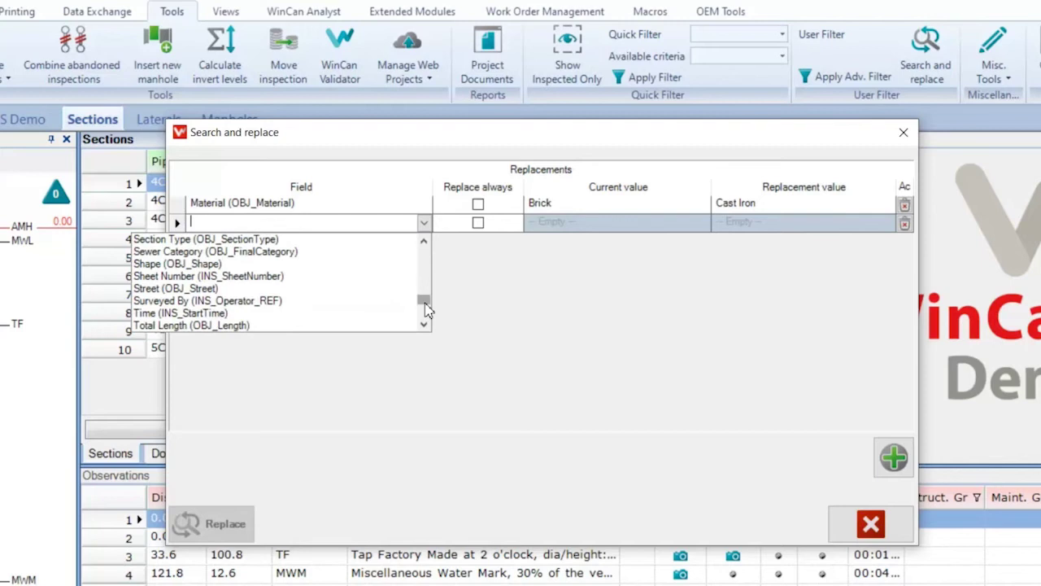
{"action": "left_click", "coordinate": [284, 265]}
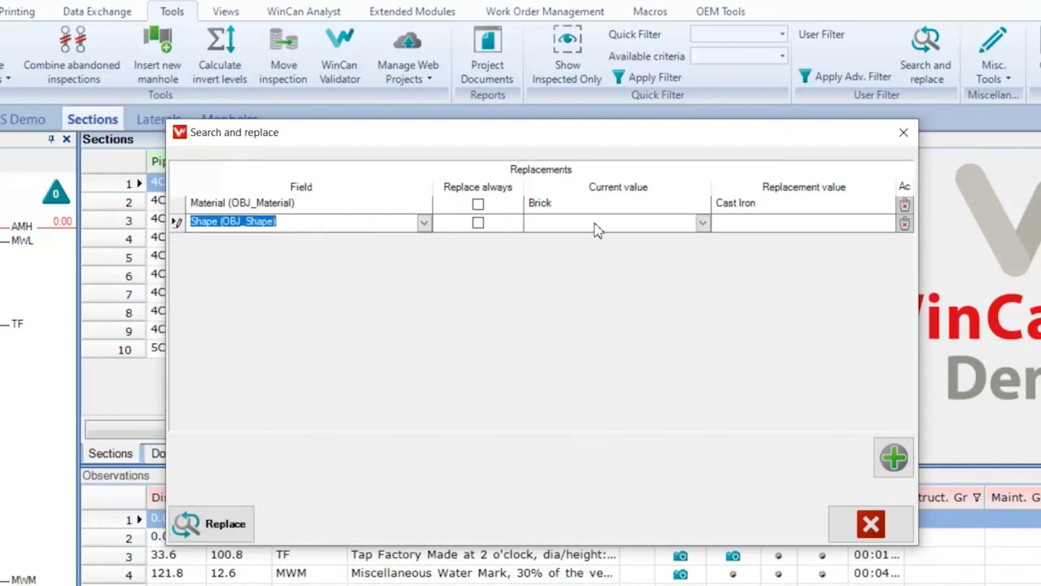
{"action": "left_click", "coordinate": [702, 223]}
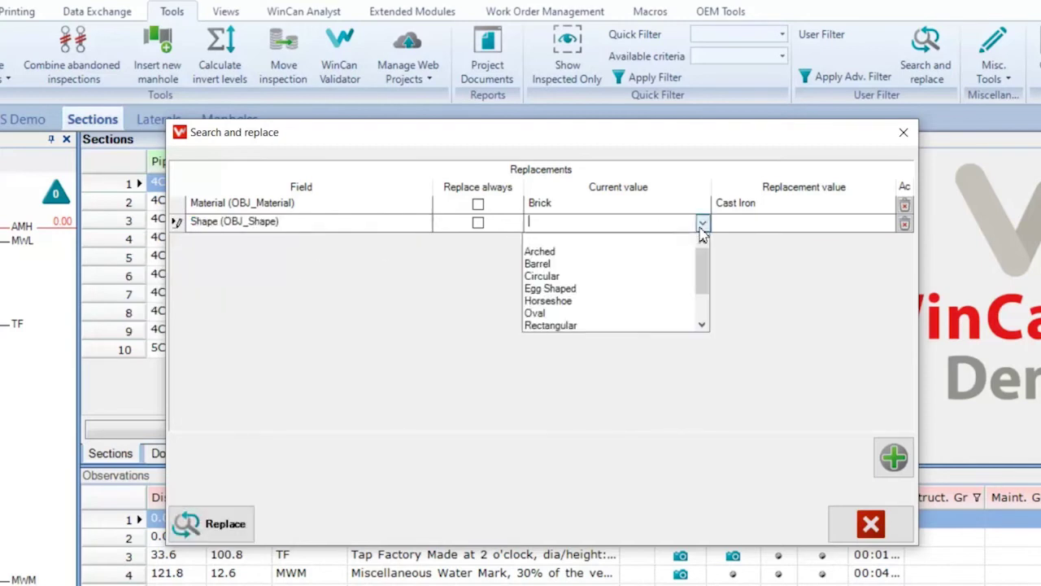
{"action": "left_click", "coordinate": [639, 319]}
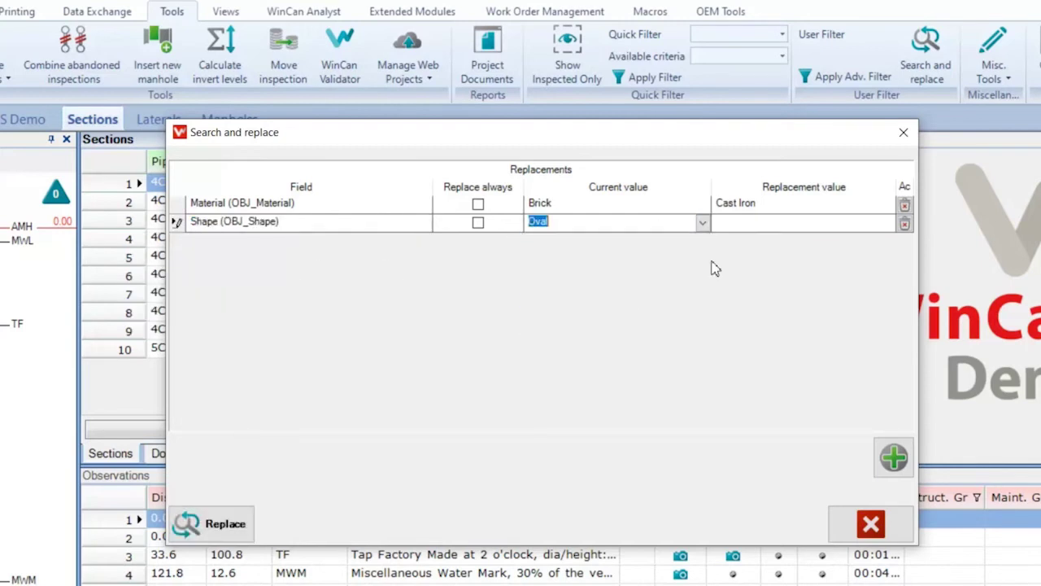
{"action": "left_click", "coordinate": [887, 223]}
{"action": "left_click", "coordinate": [812, 275]}
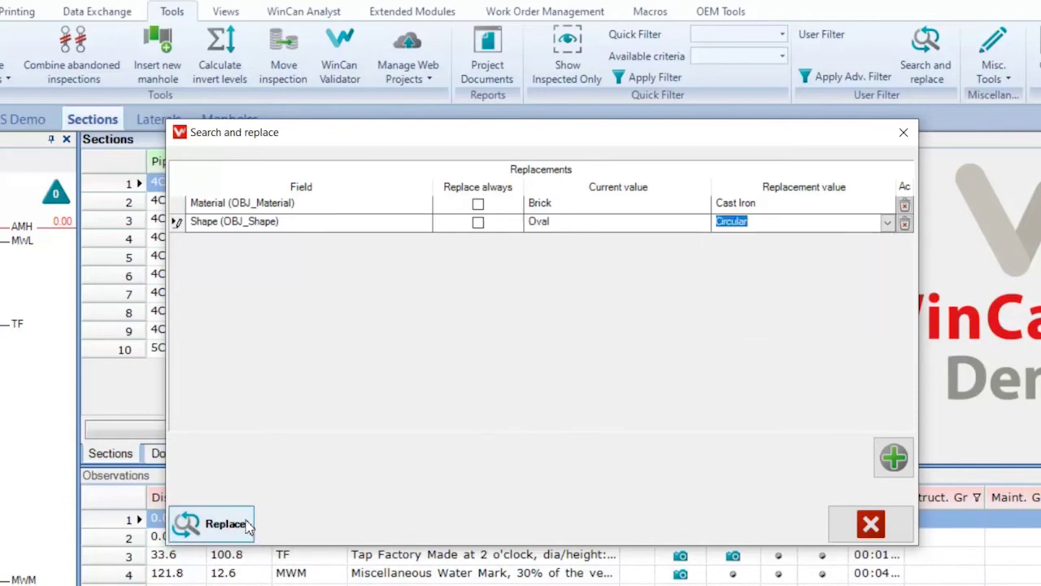
{"action": "left_click", "coordinate": [903, 131]}
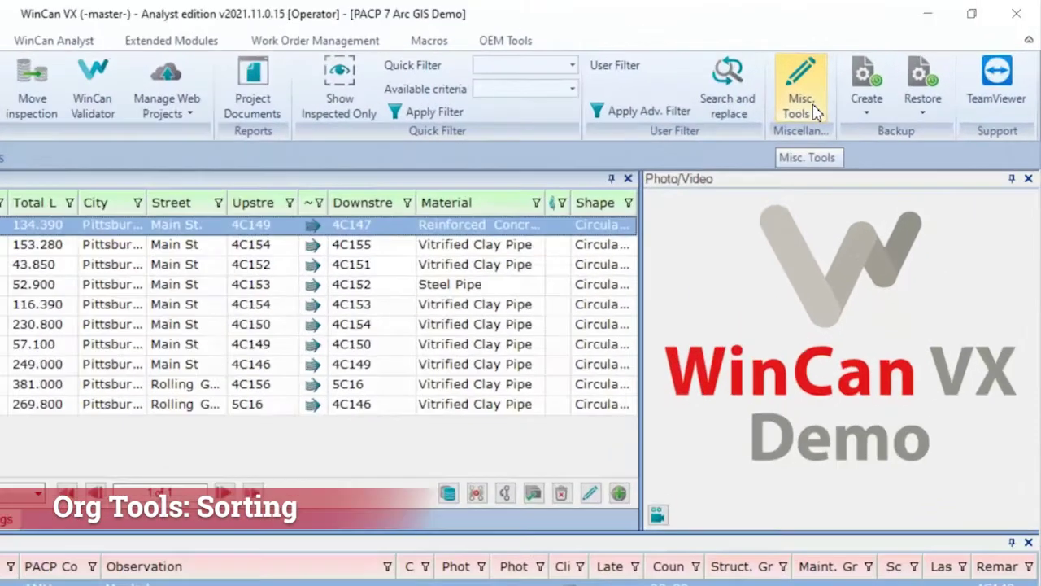
Sort the sections by Pipe Segment Reference (OBJ_Key) in Z to A order using Misc. Tools > Sorting
{"action": "left_click", "coordinate": [816, 112]}
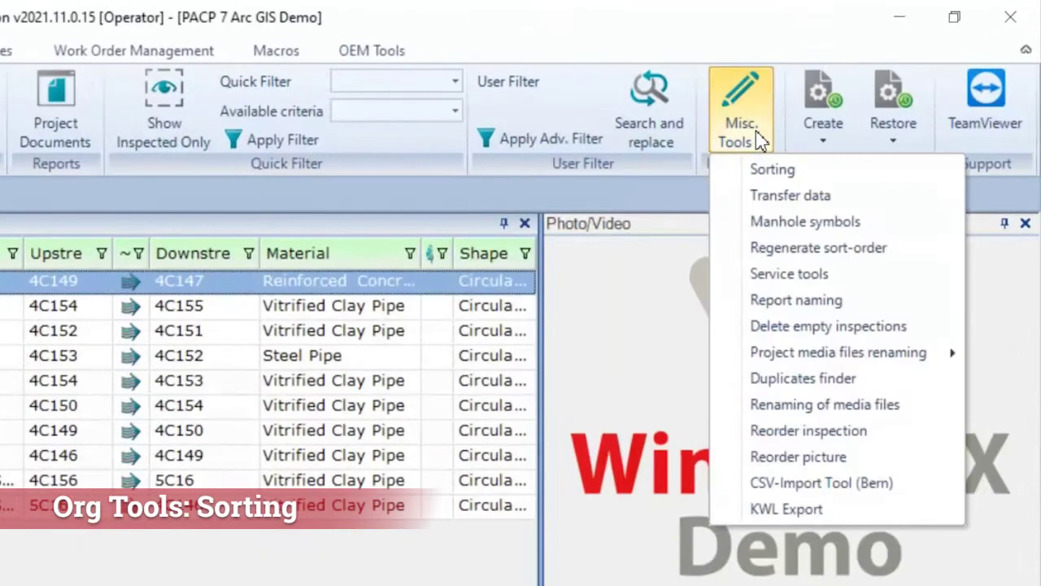
{"action": "left_click", "coordinate": [782, 182]}
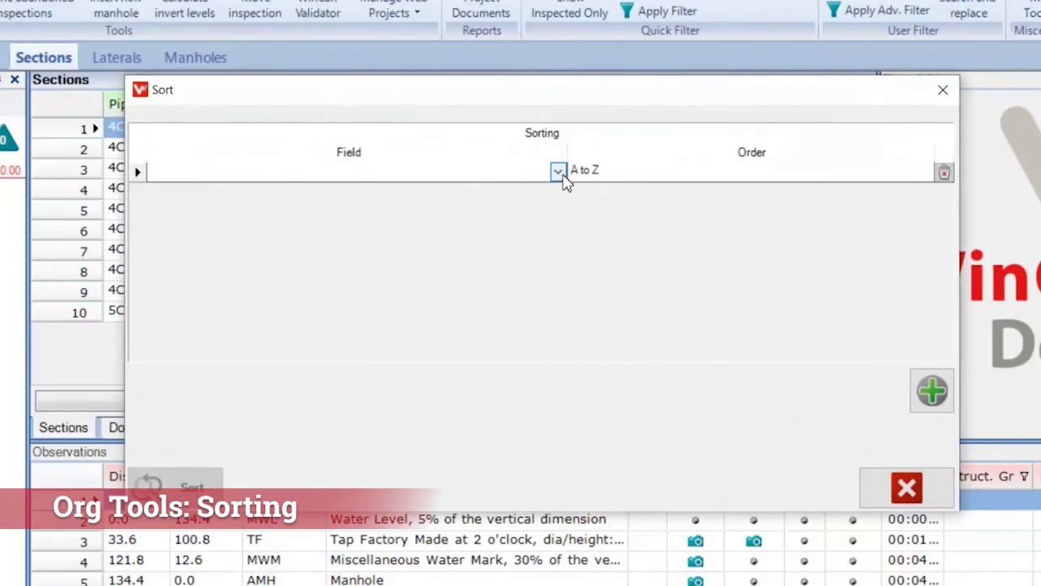
{"action": "left_click", "coordinate": [559, 172]}
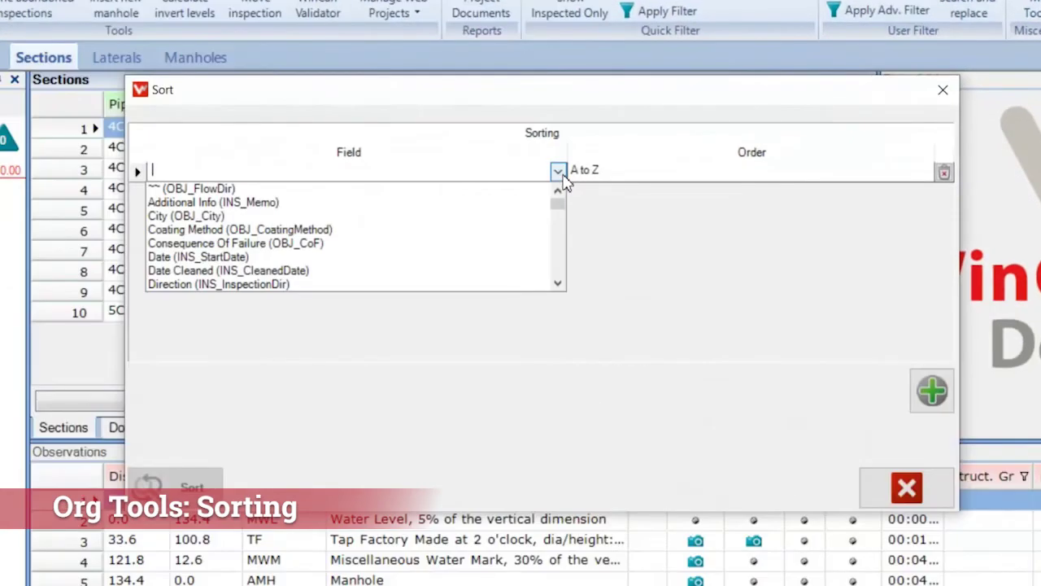
{"action": "left_click", "coordinate": [561, 250]}
{"action": "left_click", "coordinate": [560, 261]}
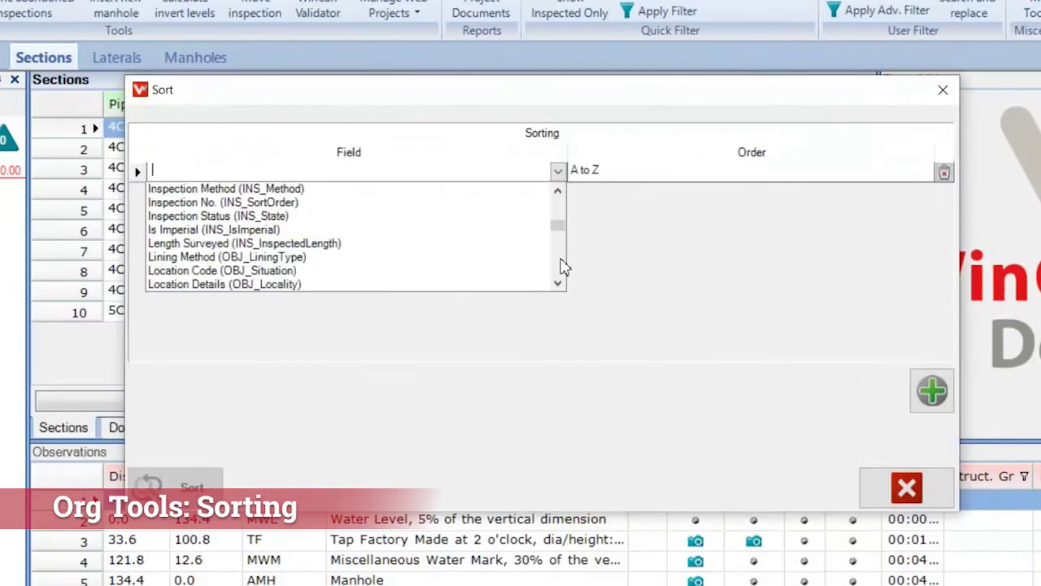
{"action": "left_click", "coordinate": [561, 265]}
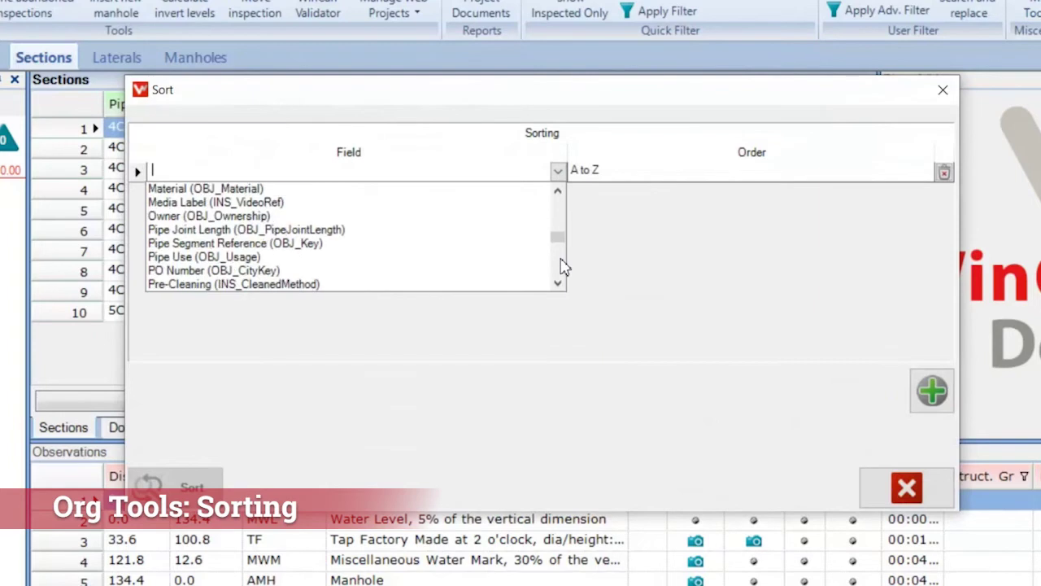
{"action": "left_click", "coordinate": [453, 253]}
{"action": "mouse_move", "coordinate": [749, 170]}
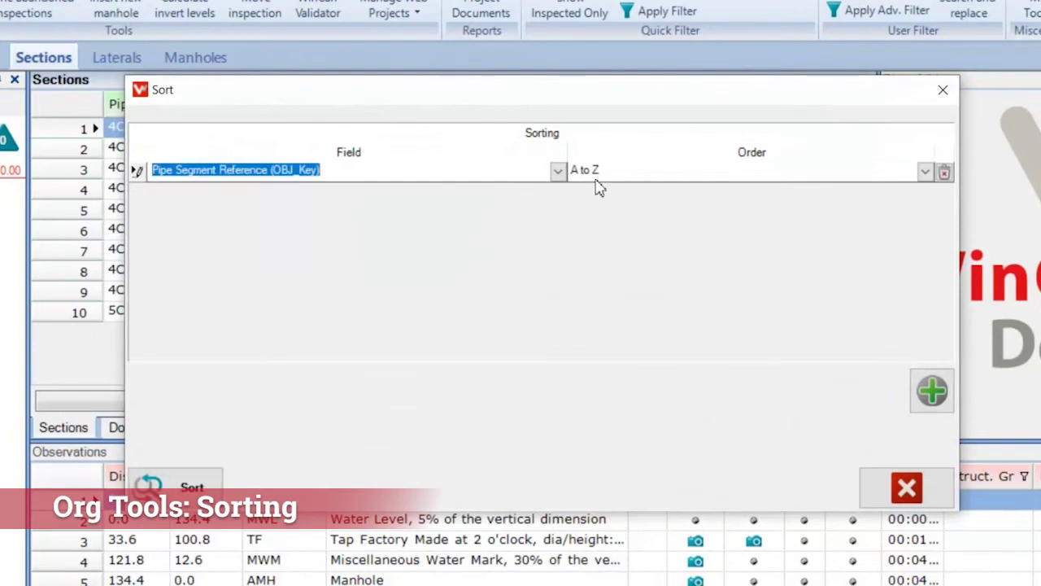
{"action": "left_click", "coordinate": [601, 178]}
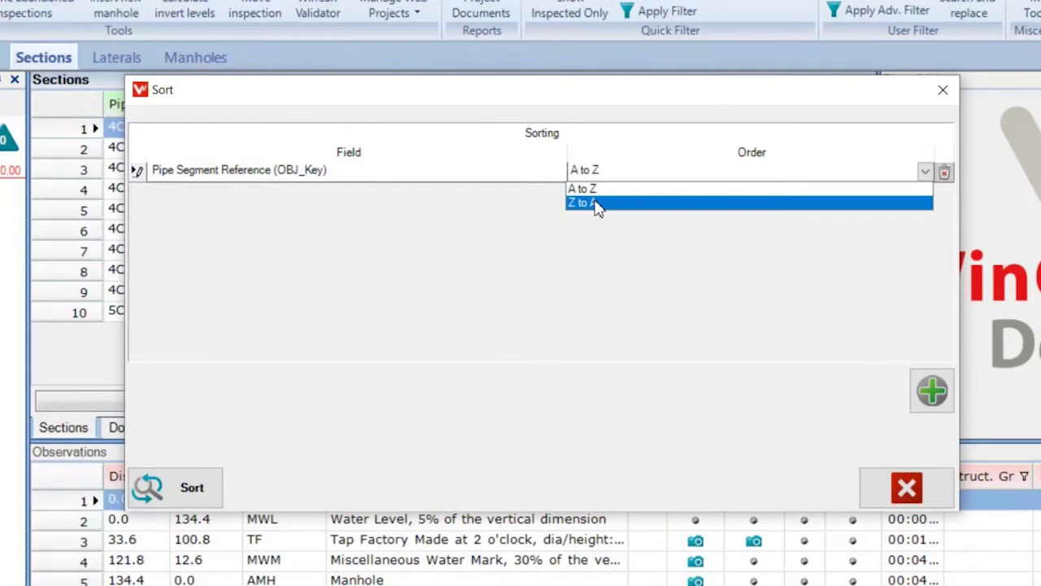
{"action": "left_click", "coordinate": [596, 203]}
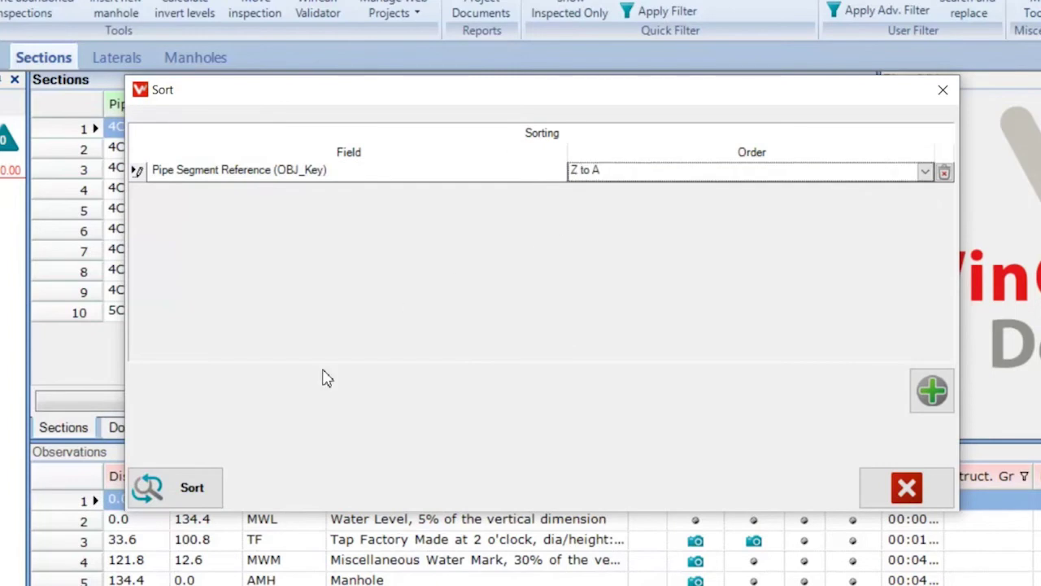
{"action": "left_click", "coordinate": [201, 487]}
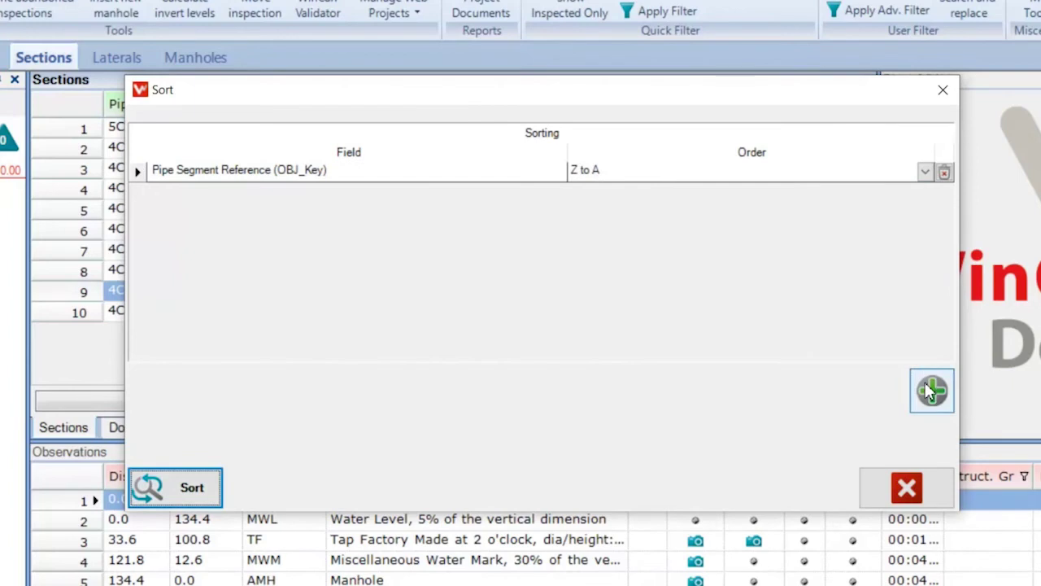
{"action": "left_click", "coordinate": [906, 488]}
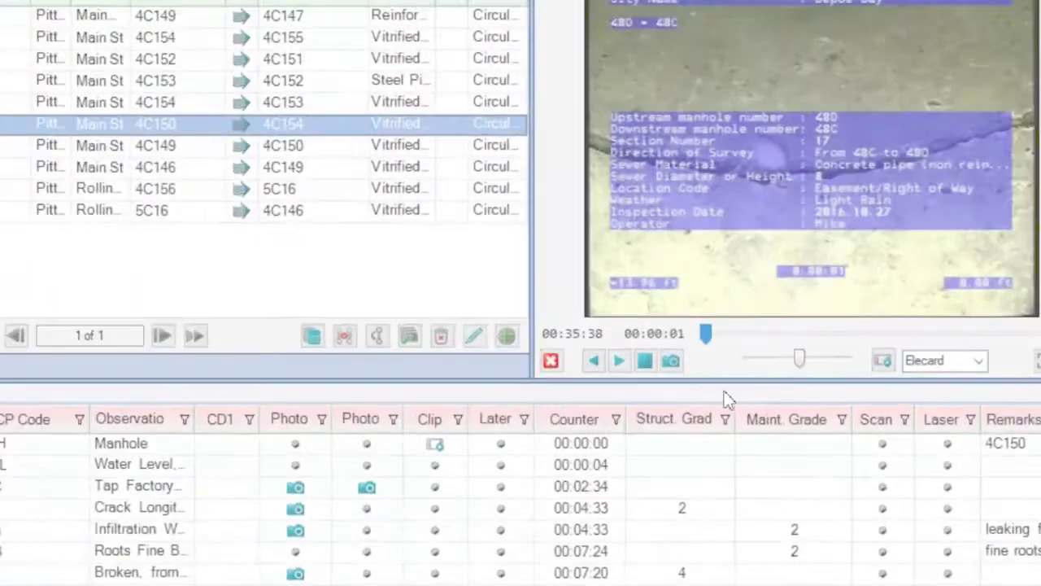
Play section 4C1504C154's video, scrub along the pipe graph to about 114.62, then jump to the CL crack
{"action": "left_click", "coordinate": [618, 360]}
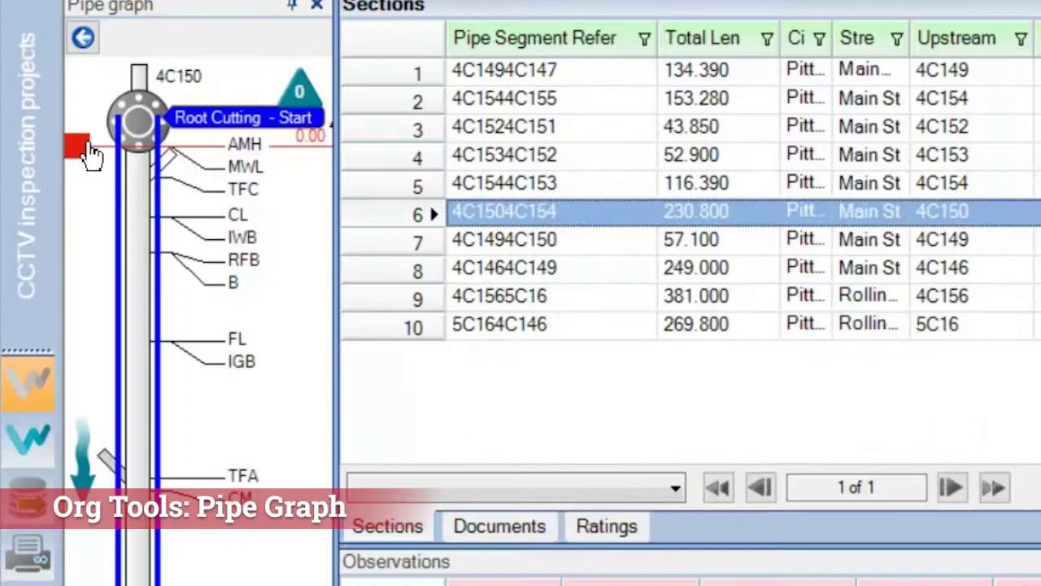
{"action": "left_click_drag", "start_coordinate": [82, 154], "coordinate": [37, 231]}
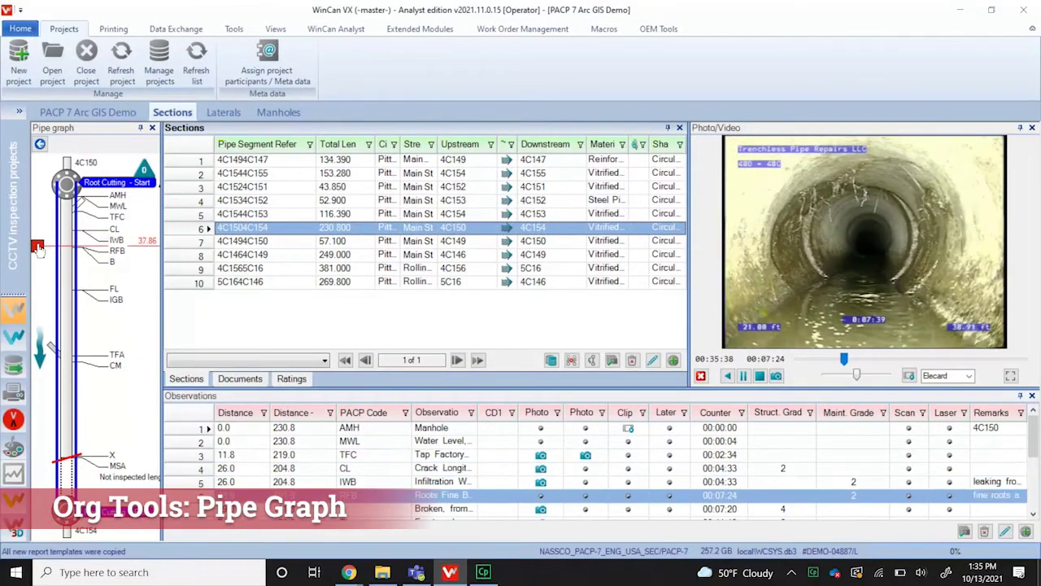
{"action": "left_click_drag", "start_coordinate": [37, 230], "coordinate": [43, 308]}
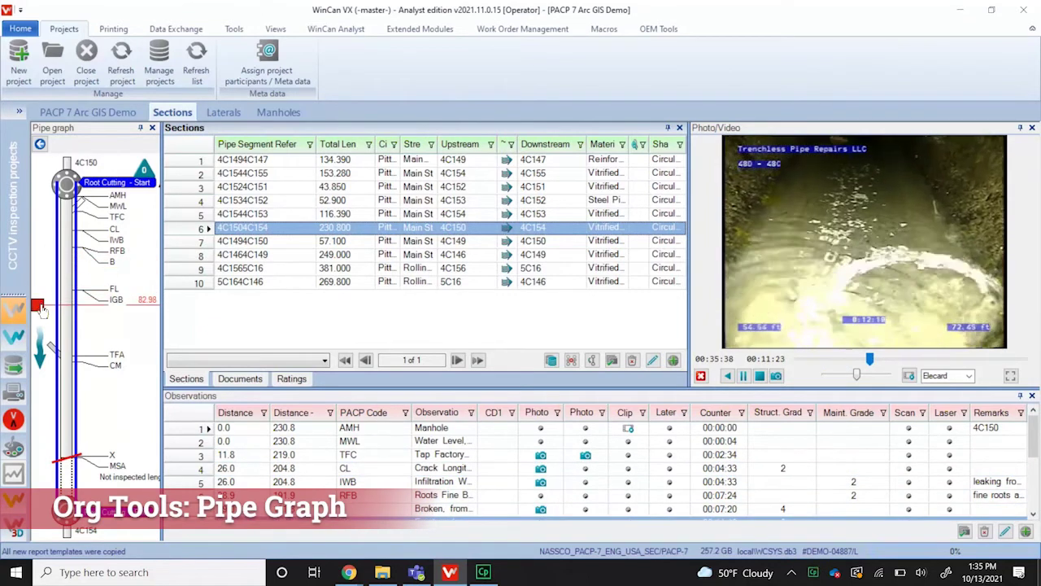
{"action": "left_click_drag", "start_coordinate": [42, 307], "coordinate": [48, 347]}
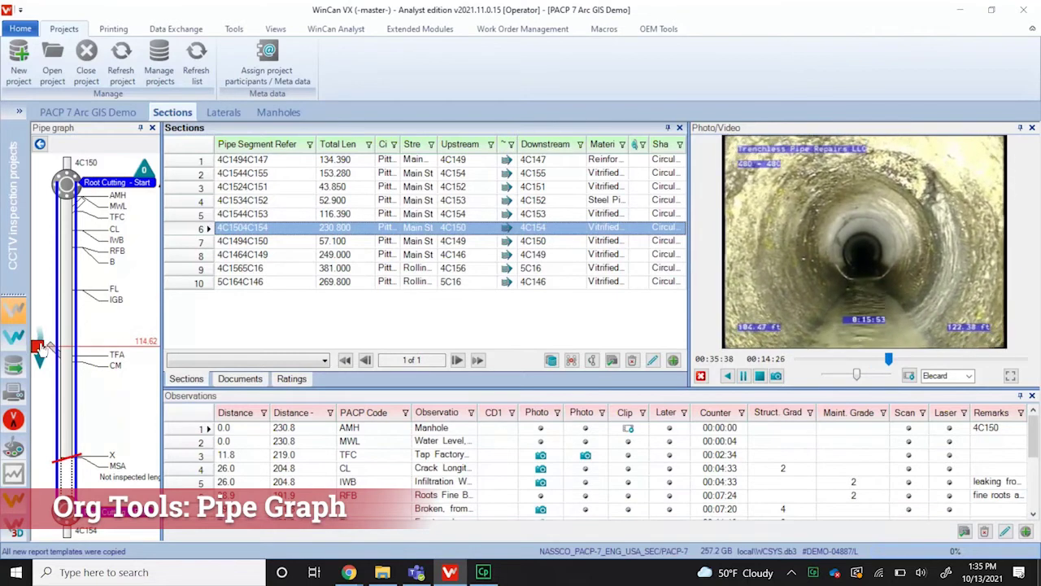
{"action": "left_click", "coordinate": [298, 468]}
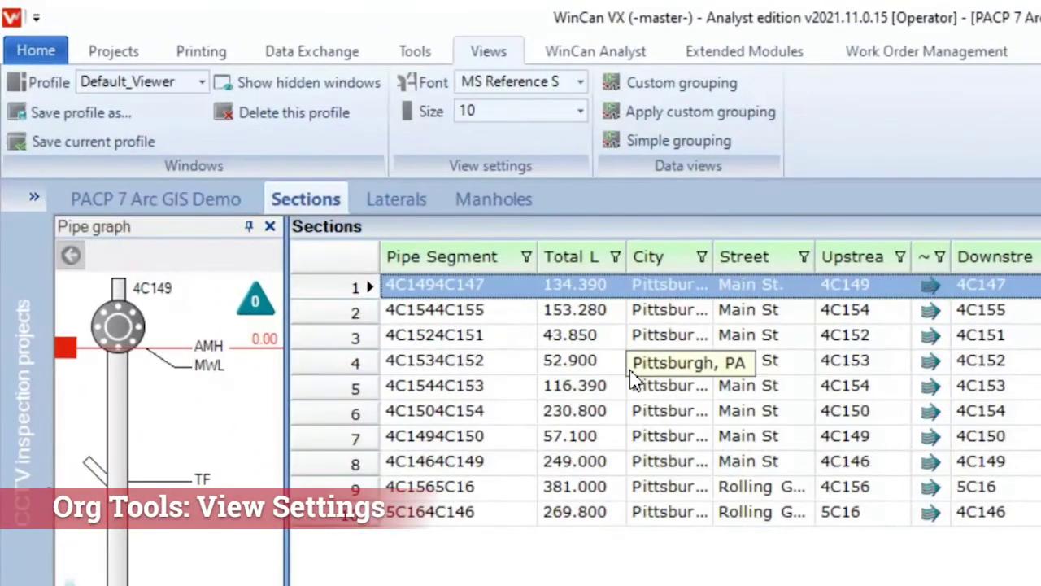
Try Aktiv Grotesk Ex at size 14 for the tables and give the Sections table more height
{"action": "left_click", "coordinate": [580, 84]}
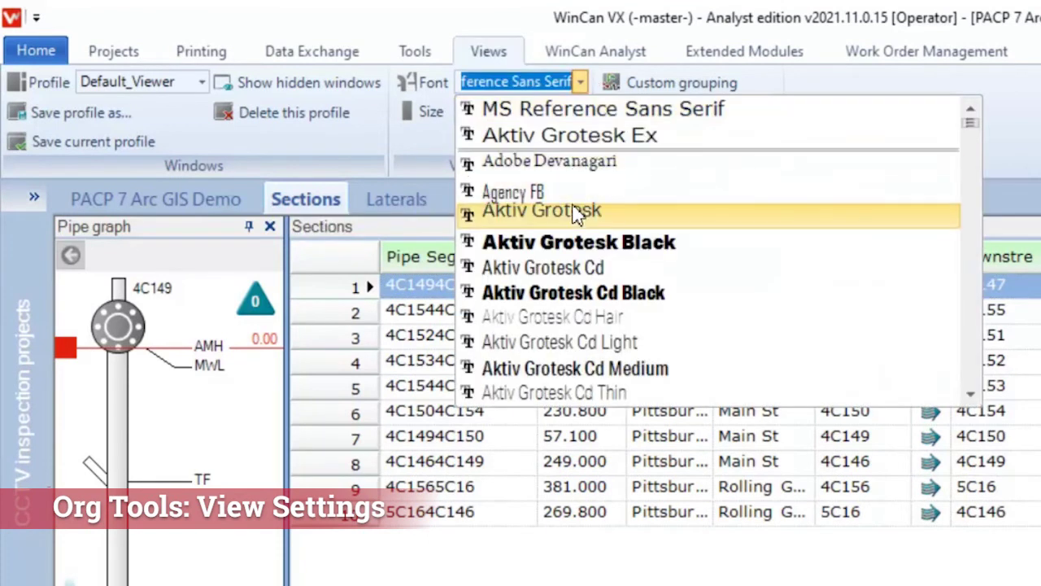
{"action": "left_click", "coordinate": [598, 135]}
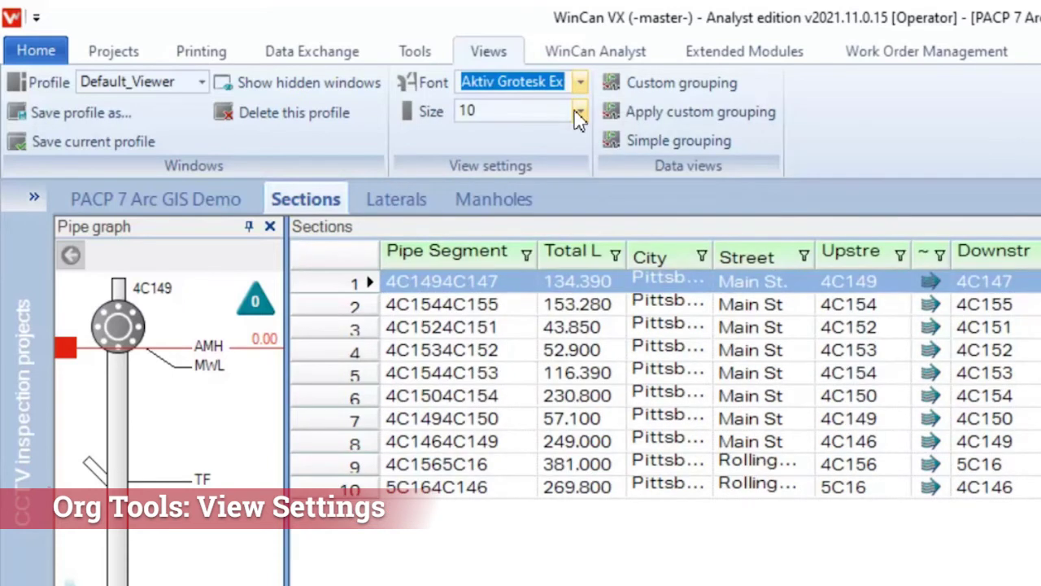
{"action": "left_click", "coordinate": [578, 118]}
{"action": "left_click", "coordinate": [527, 242]}
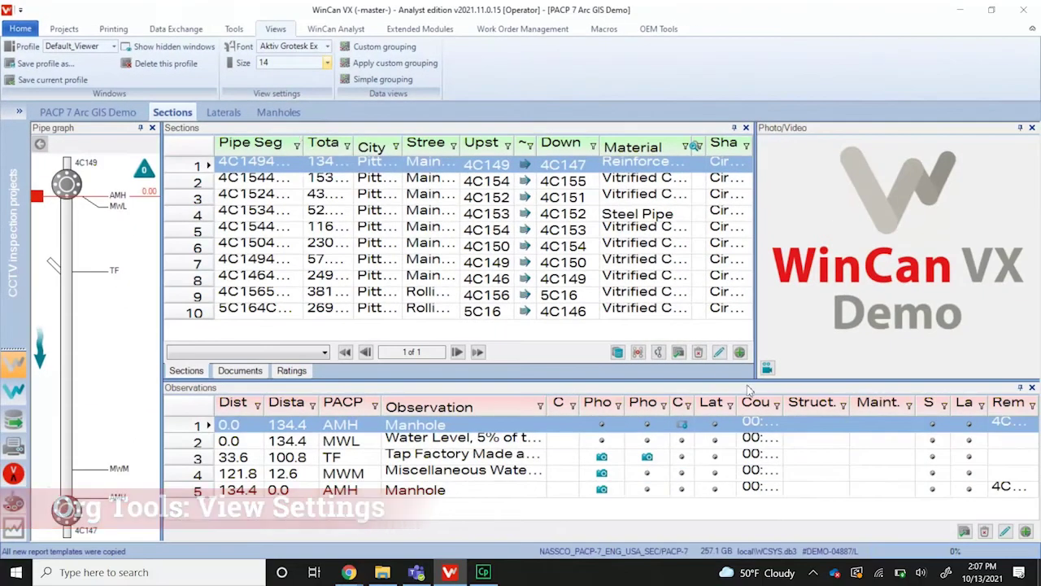
{"action": "left_click_drag", "start_coordinate": [757, 383], "coordinate": [757, 406]}
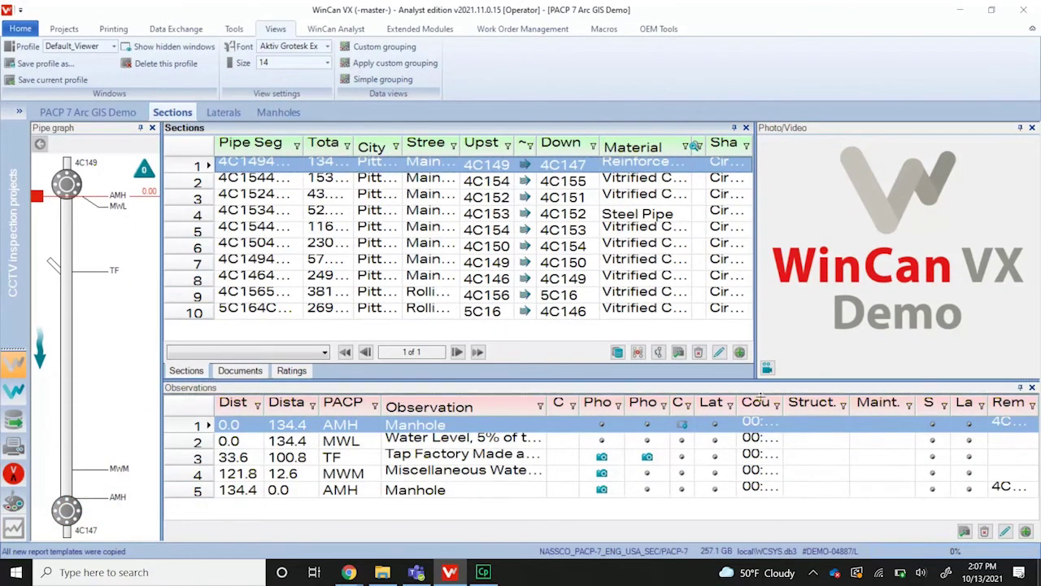
Set the table text to size 11 in MS Reference Sans Serif
{"action": "left_click", "coordinate": [325, 64]}
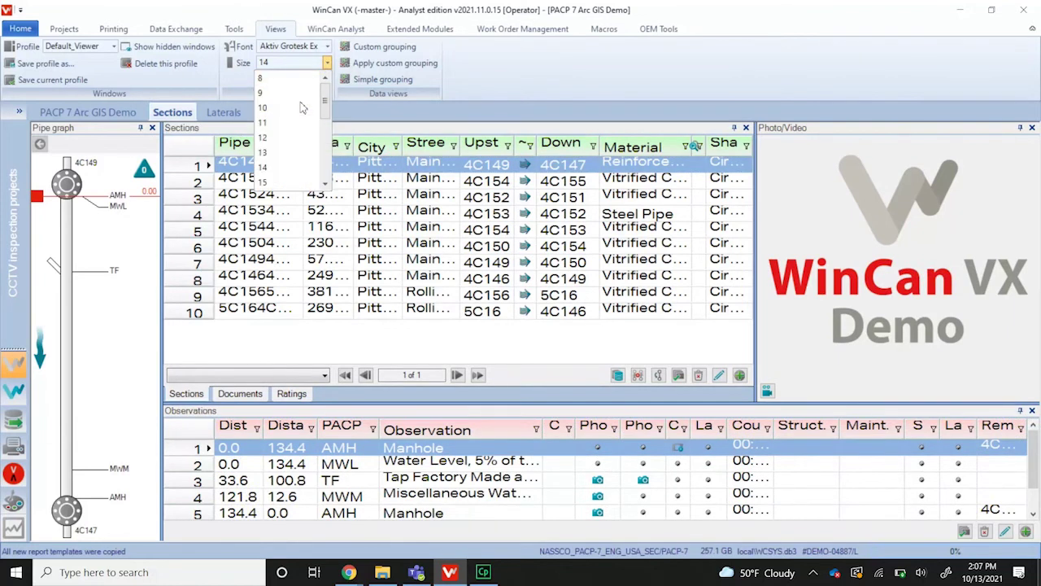
{"action": "left_click", "coordinate": [271, 122]}
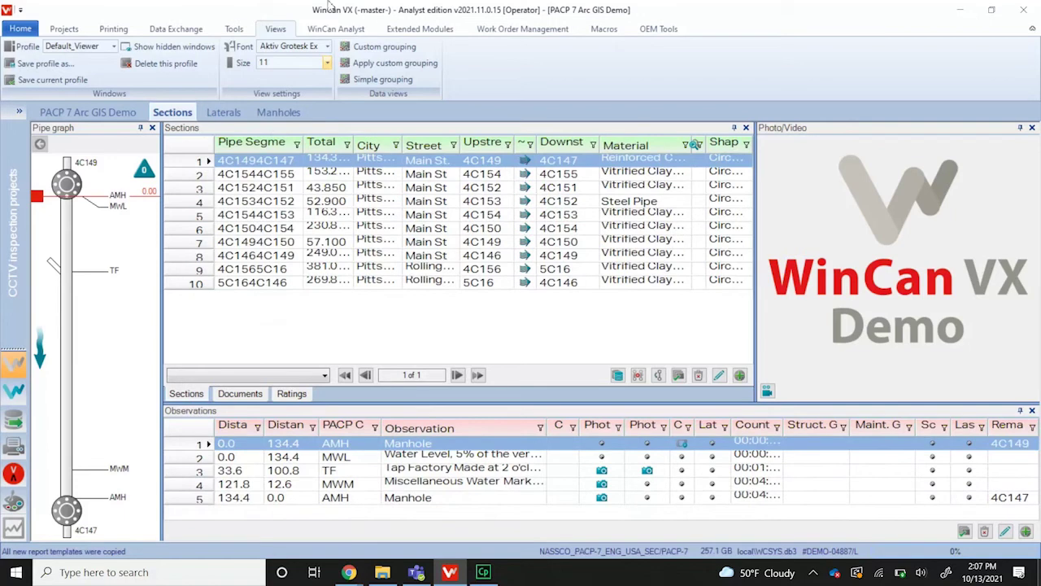
{"action": "left_click", "coordinate": [327, 46]}
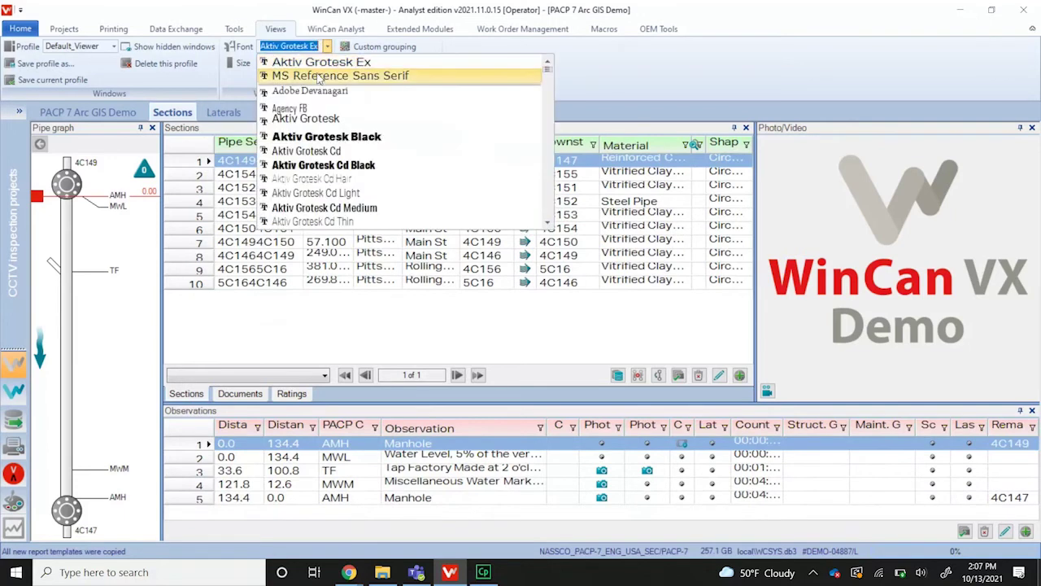
{"action": "left_click", "coordinate": [319, 72]}
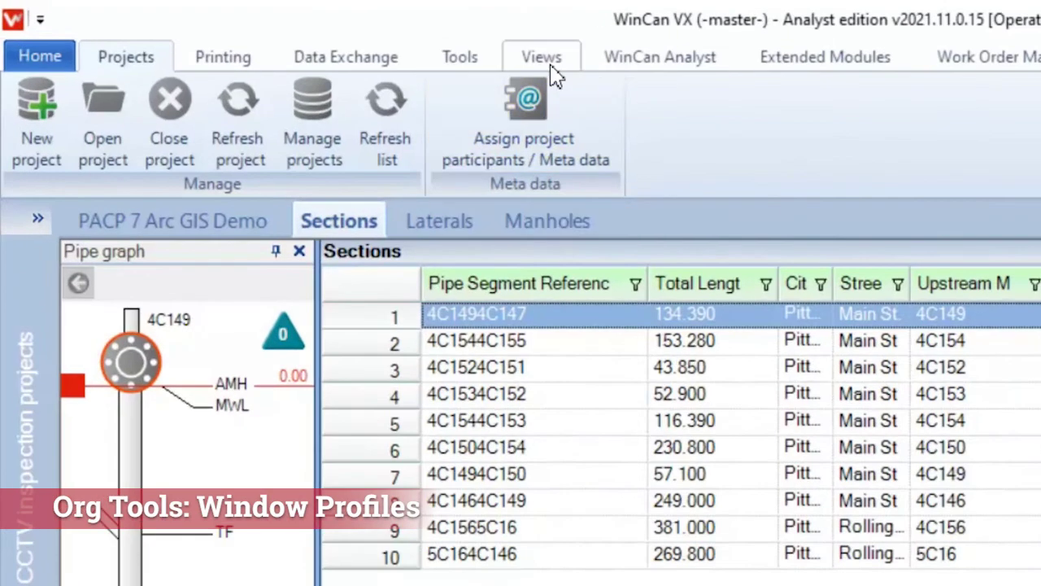
Load the Rehab_2 window profile and confirm the layout change
{"action": "left_click", "coordinate": [544, 59]}
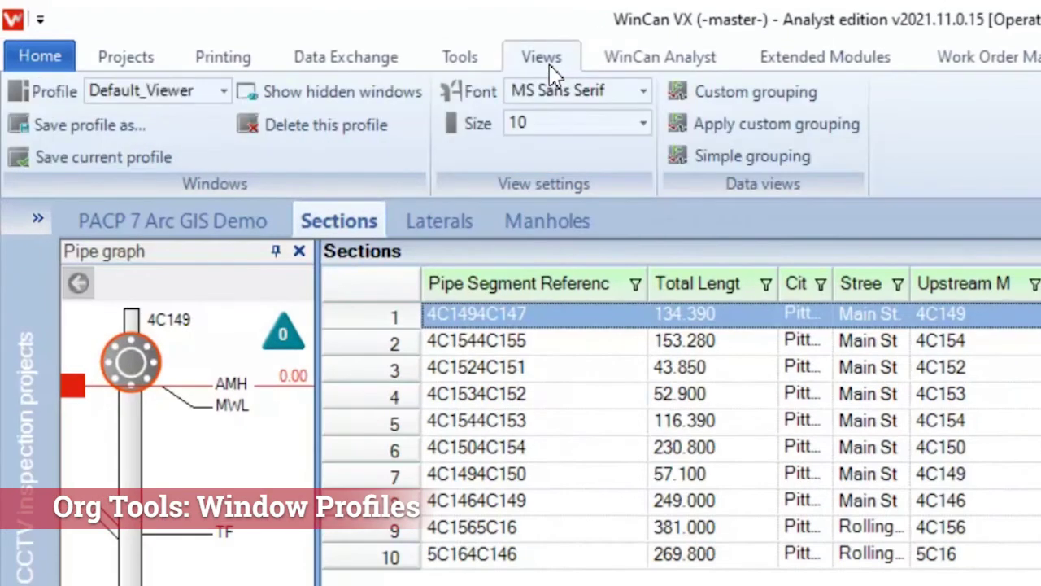
{"action": "left_click", "coordinate": [224, 92]}
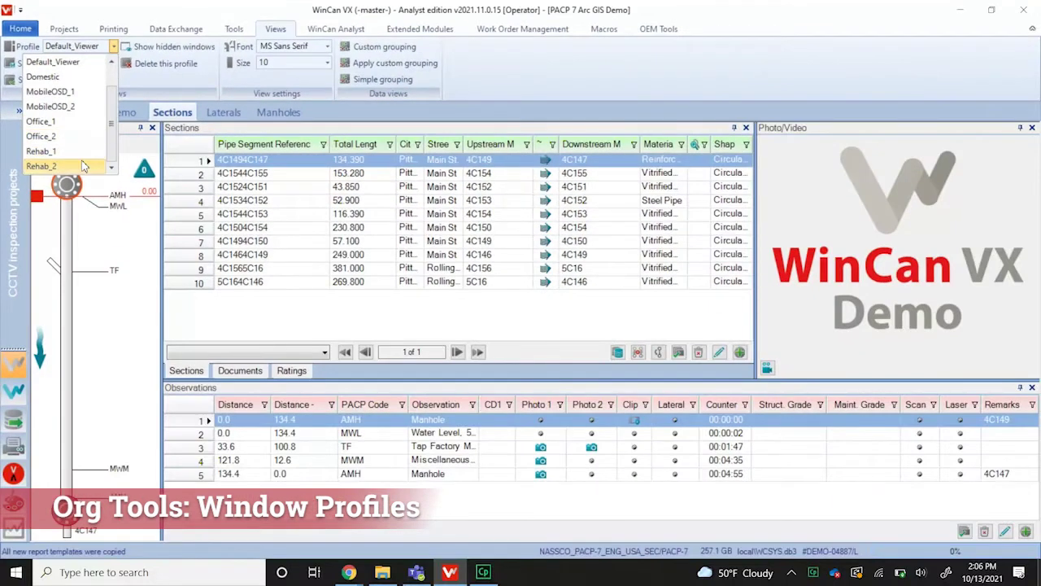
{"action": "left_click", "coordinate": [83, 166]}
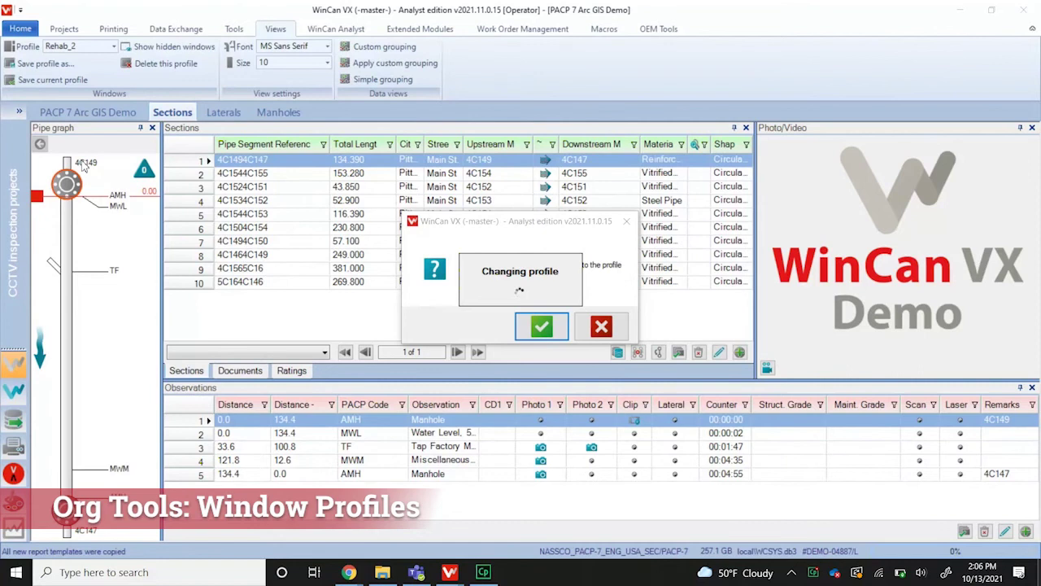
{"action": "left_click", "coordinate": [542, 329]}
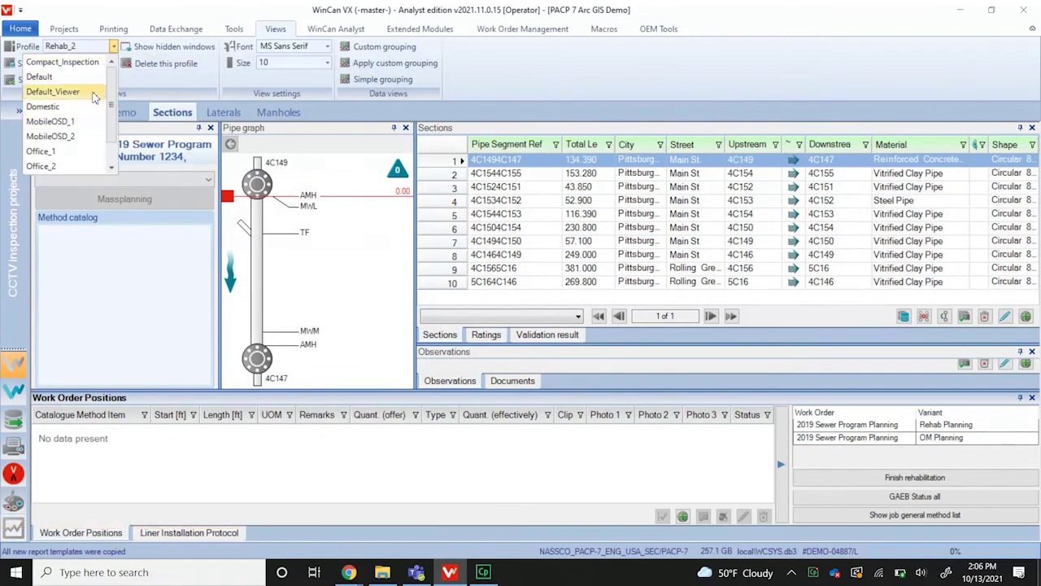
Switch through the Default_Viewer, Office_2 and Compact_Inspection window profiles
{"action": "left_click", "coordinate": [95, 95]}
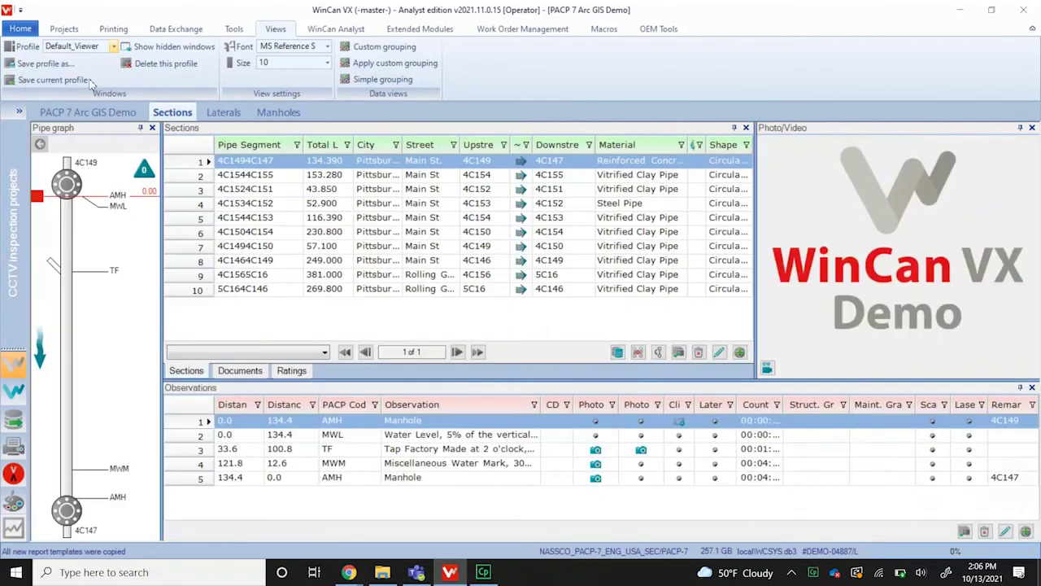
{"action": "left_click", "coordinate": [113, 47]}
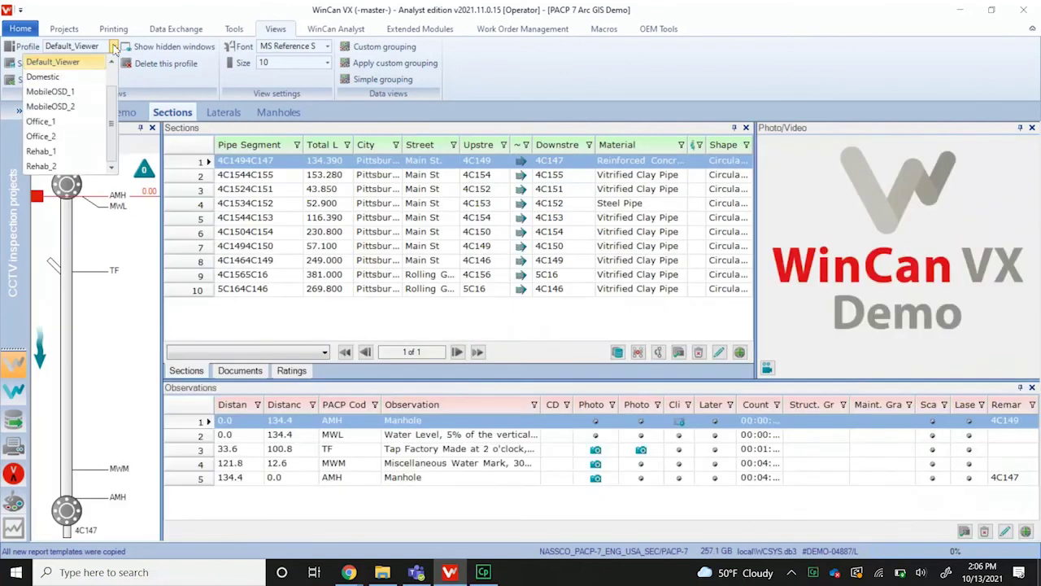
{"action": "left_click", "coordinate": [69, 141]}
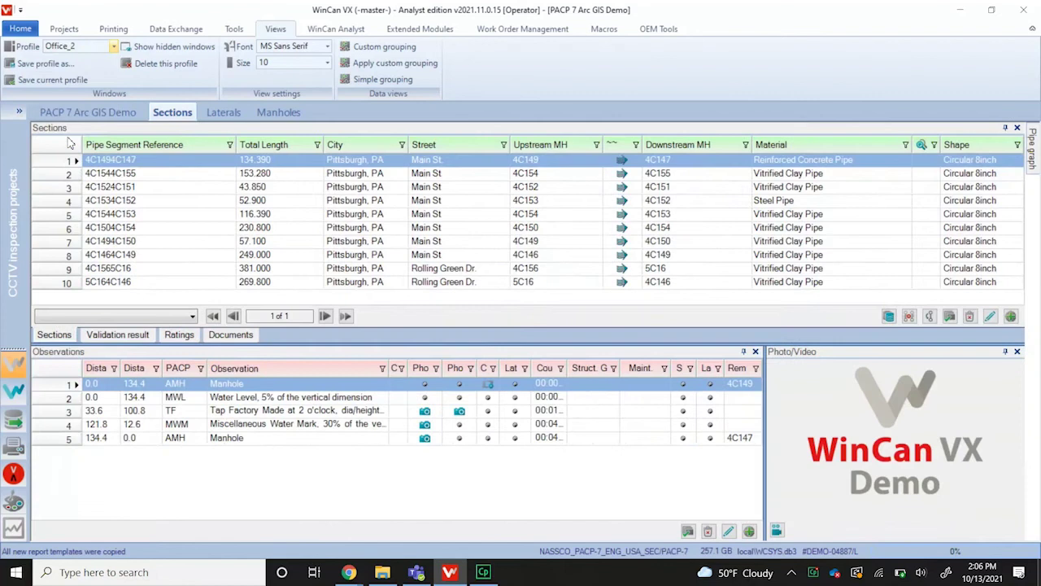
{"action": "left_click", "coordinate": [114, 46]}
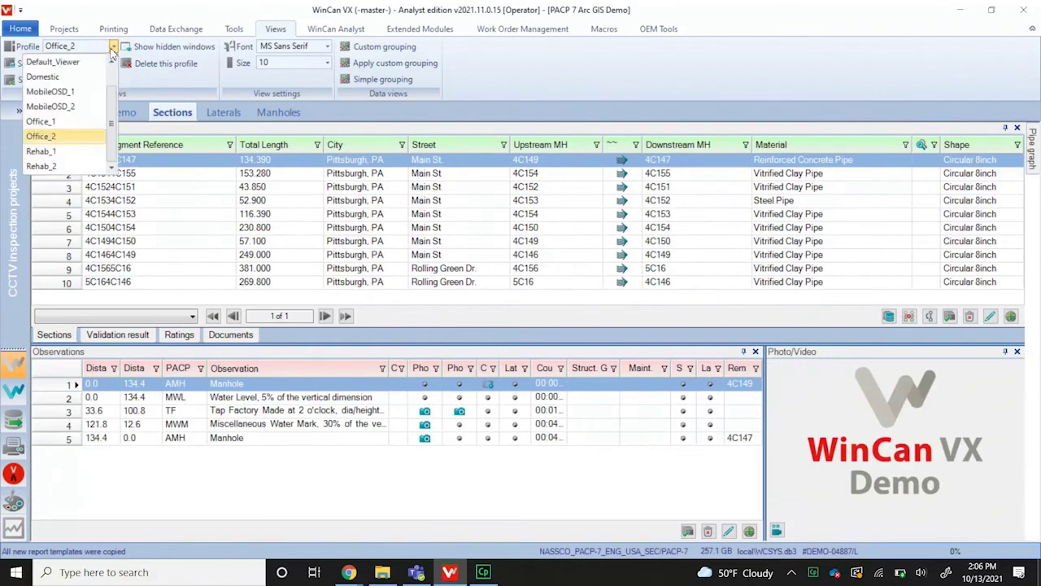
{"action": "scroll", "coordinate": [88, 79], "scroll_direction": "up", "scroll_amount": 1}
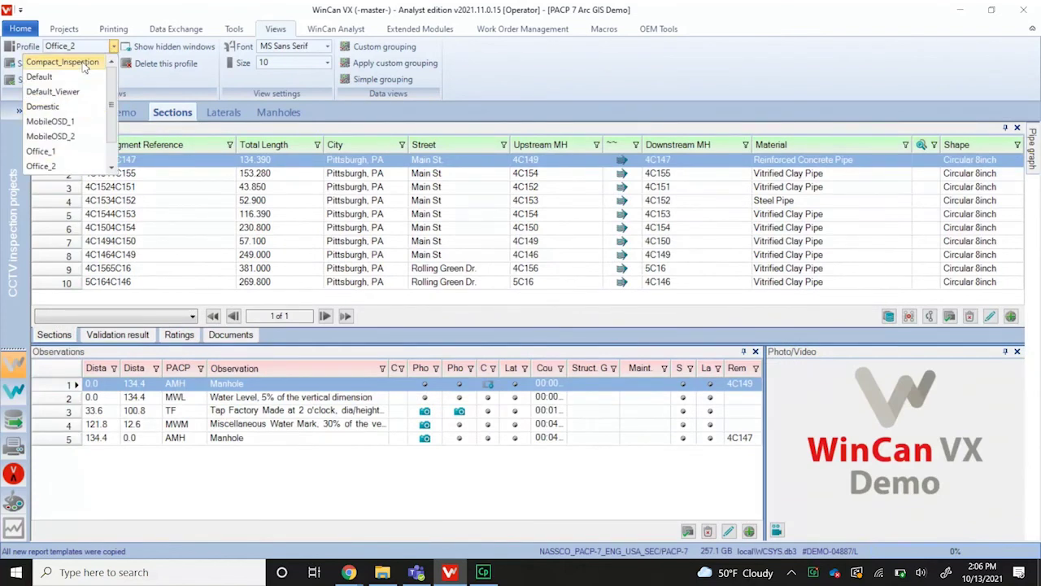
{"action": "left_click", "coordinate": [85, 64]}
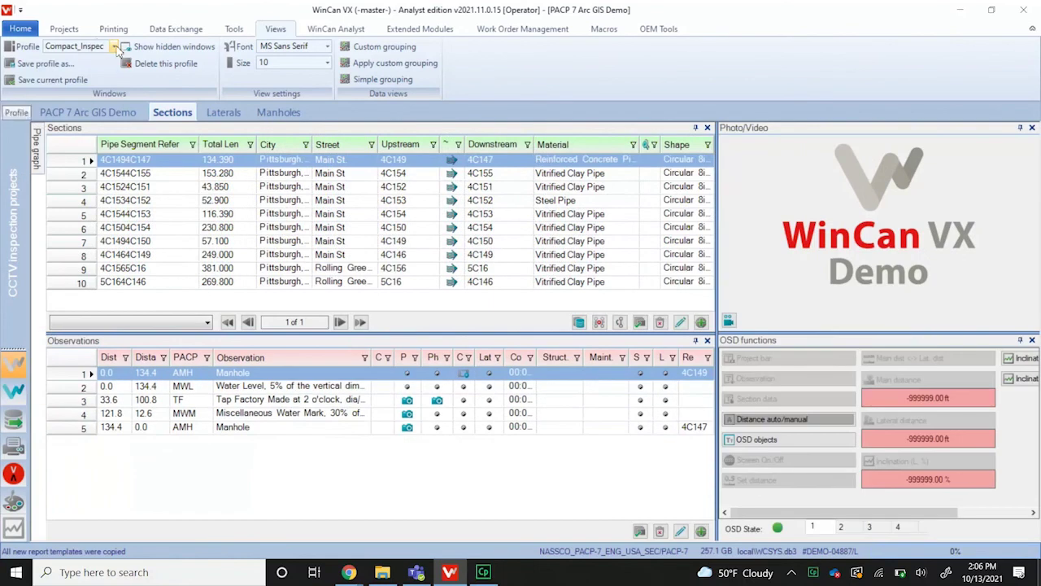
Switch to the Default profile, then finish on Default_Viewer
{"action": "left_click", "coordinate": [115, 46]}
{"action": "left_click", "coordinate": [91, 76]}
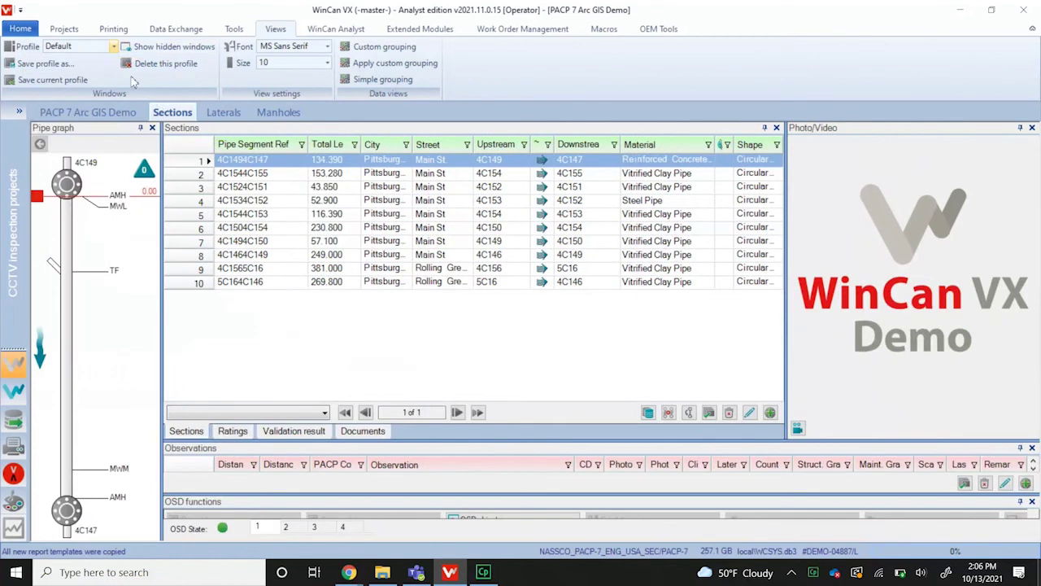
{"action": "left_click", "coordinate": [115, 49]}
{"action": "left_click", "coordinate": [91, 76]}
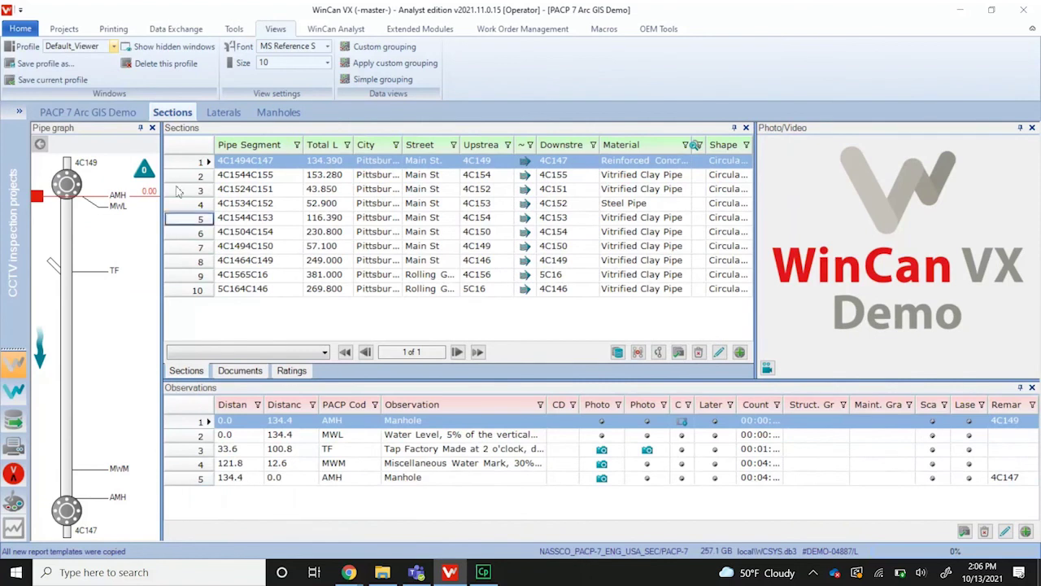
In Show hidden windows, tick History, OSD functions, Section/Lateral network view and Validation result
{"action": "left_click", "coordinate": [166, 54]}
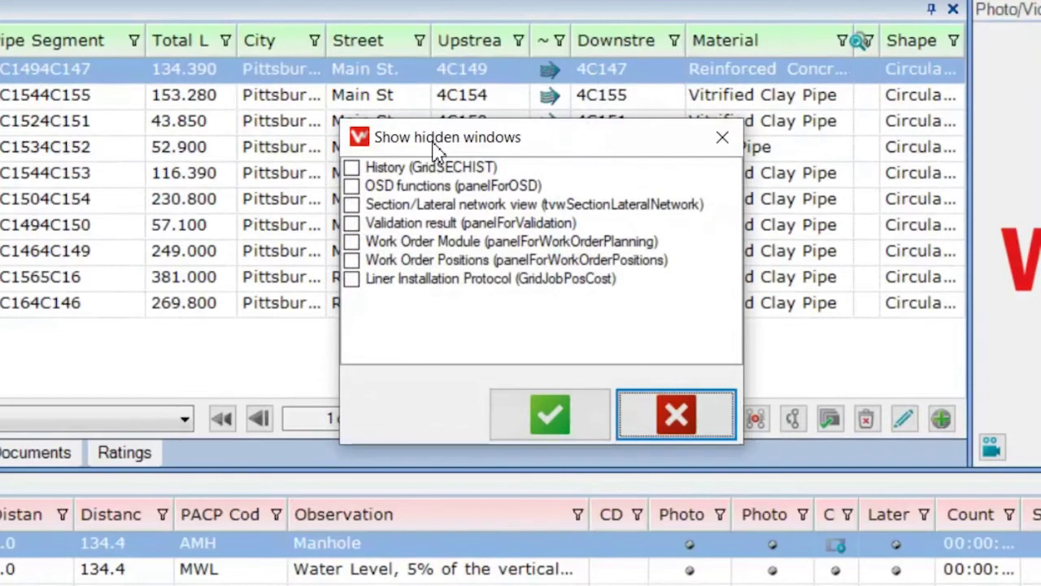
{"action": "left_click_drag", "start_coordinate": [433, 144], "coordinate": [368, 115]}
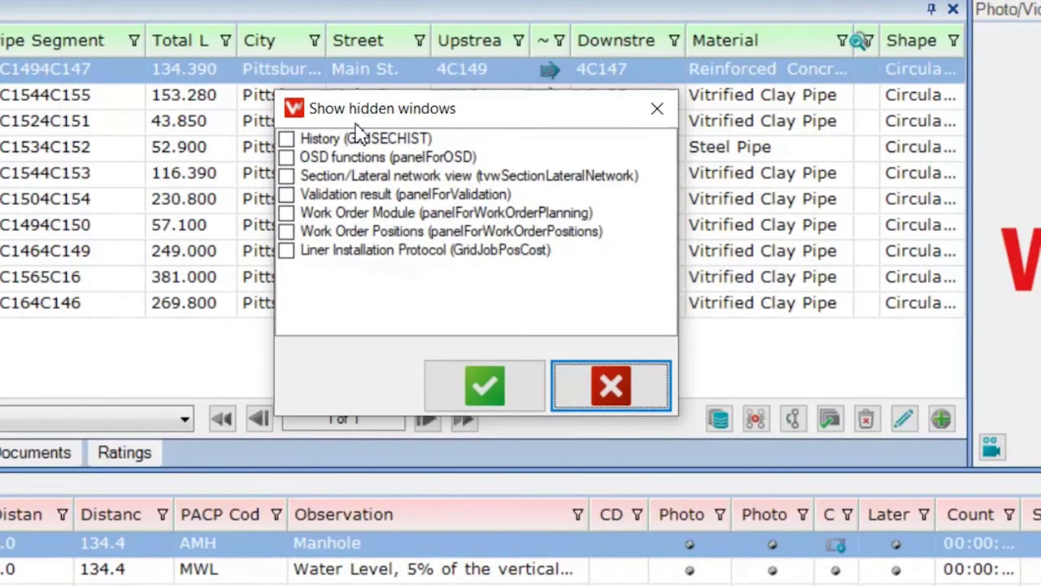
{"action": "left_click", "coordinate": [291, 148]}
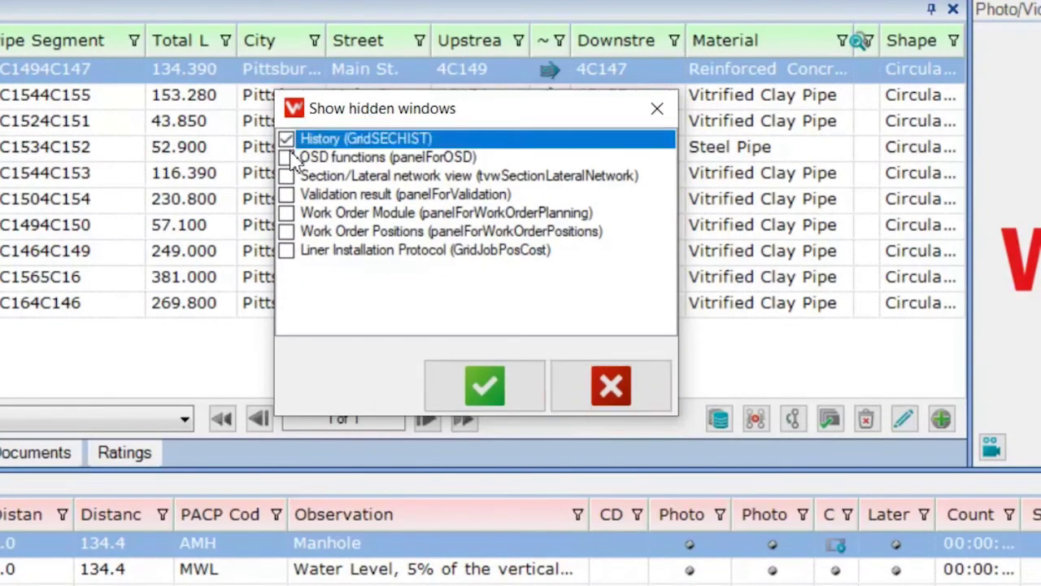
{"action": "left_click", "coordinate": [287, 157]}
{"action": "left_click", "coordinate": [287, 176]}
{"action": "left_click", "coordinate": [287, 195]}
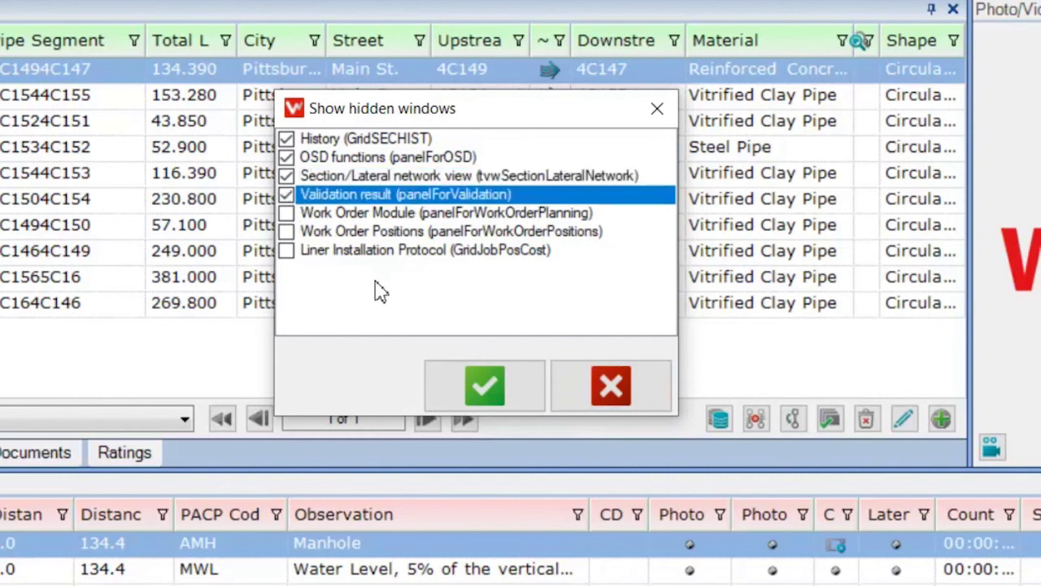